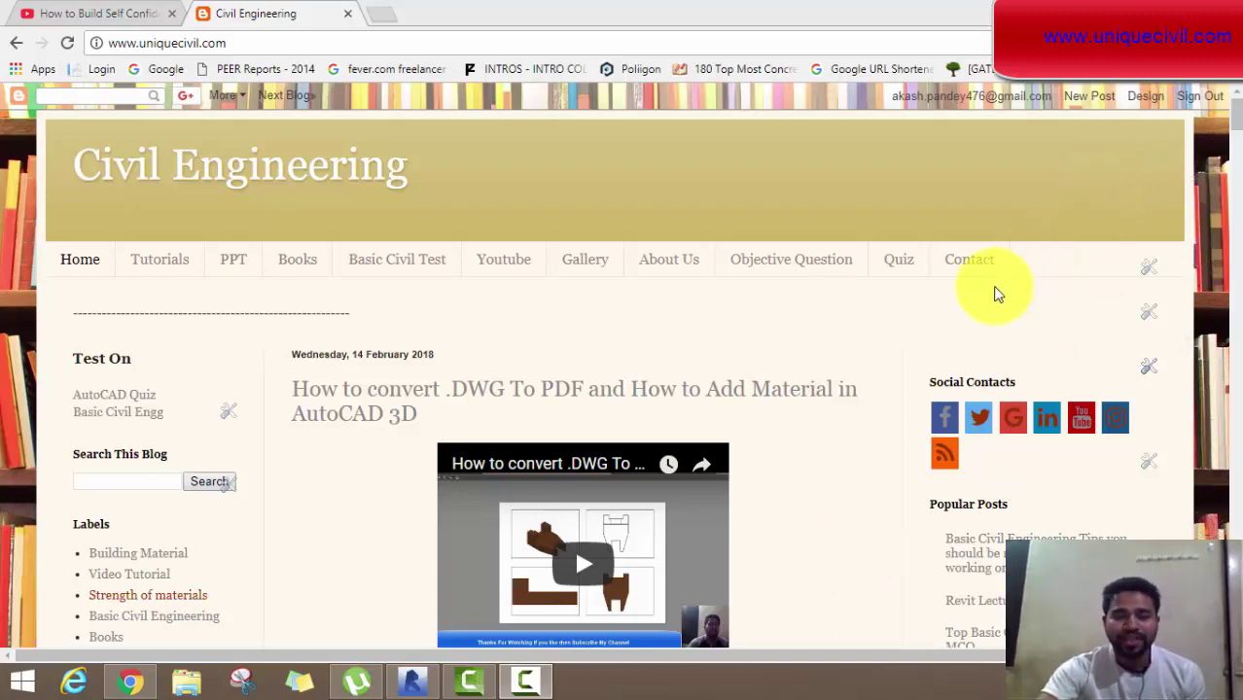
# Step: Switch from the Civil Engineering blog in Chrome to the Revit project showing floor plan 1.GF
pyautogui.click(416, 684)
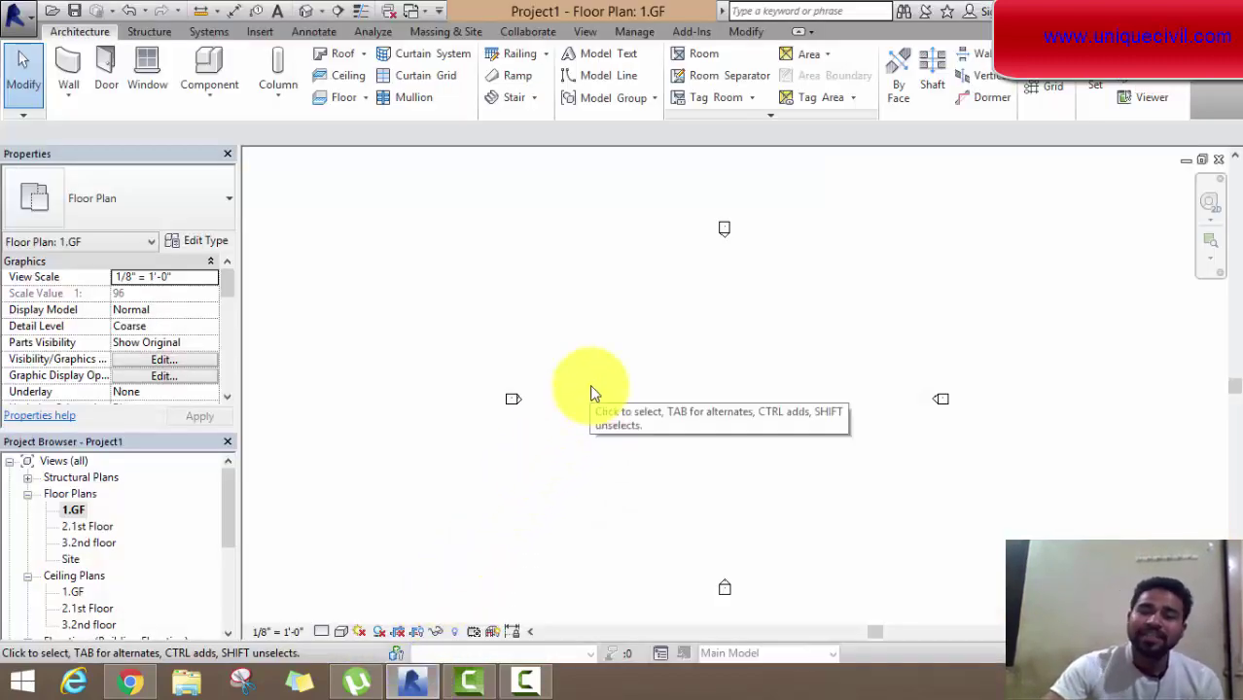
# Step: Draw a rectangle of 9" Basic Wall at 10' height on 1.GF from two corners
pyautogui.scroll(-2, 596, 391)
pyautogui.moveTo(616, 391); pyautogui.dragTo(596, 408, button='middle')
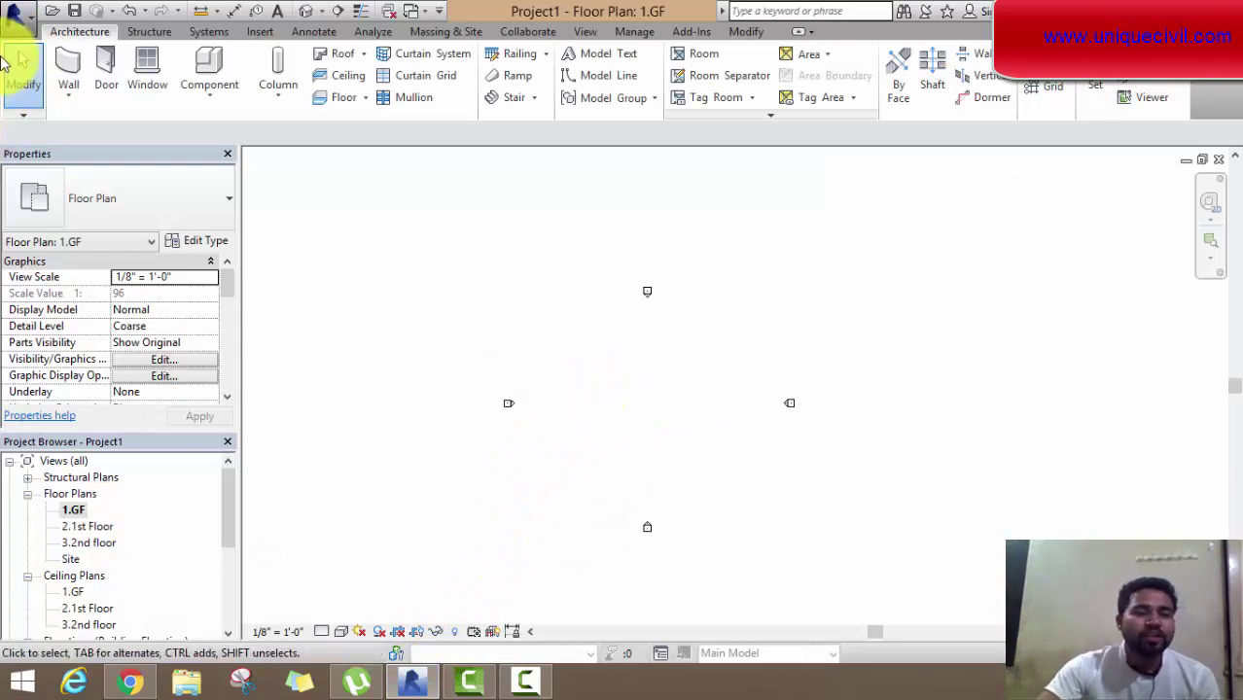
pyautogui.click(78, 66)
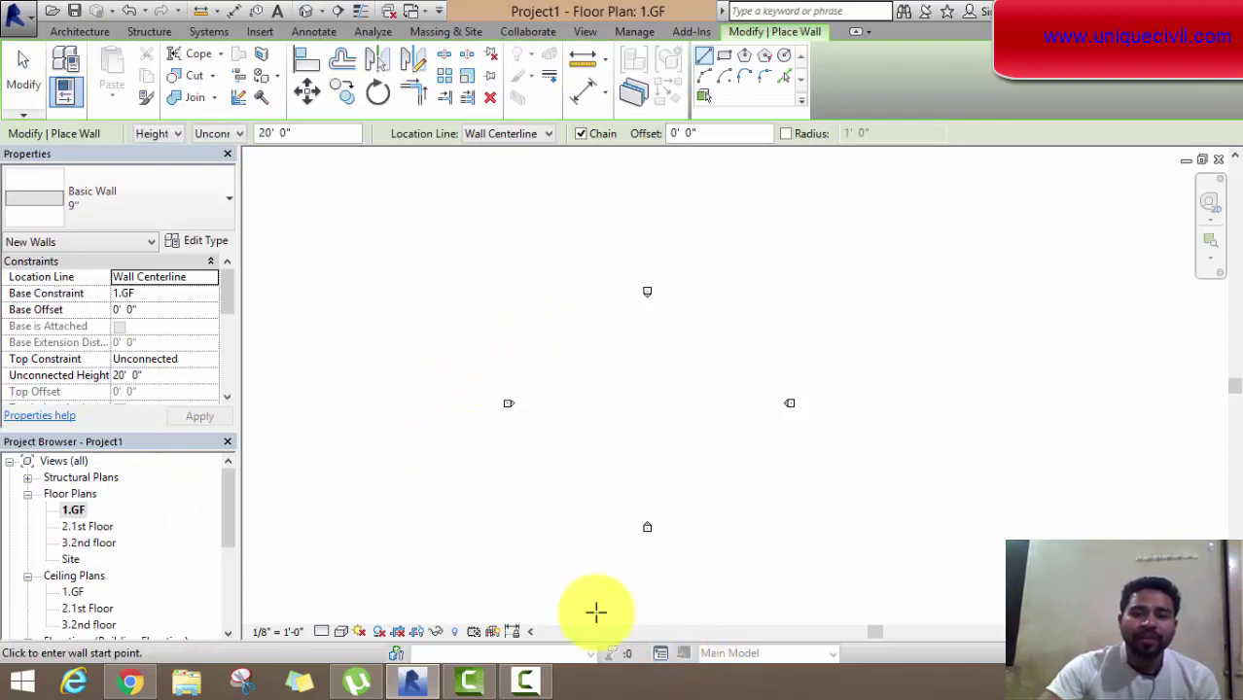
pyautogui.click(303, 132)
pyautogui.write('1')
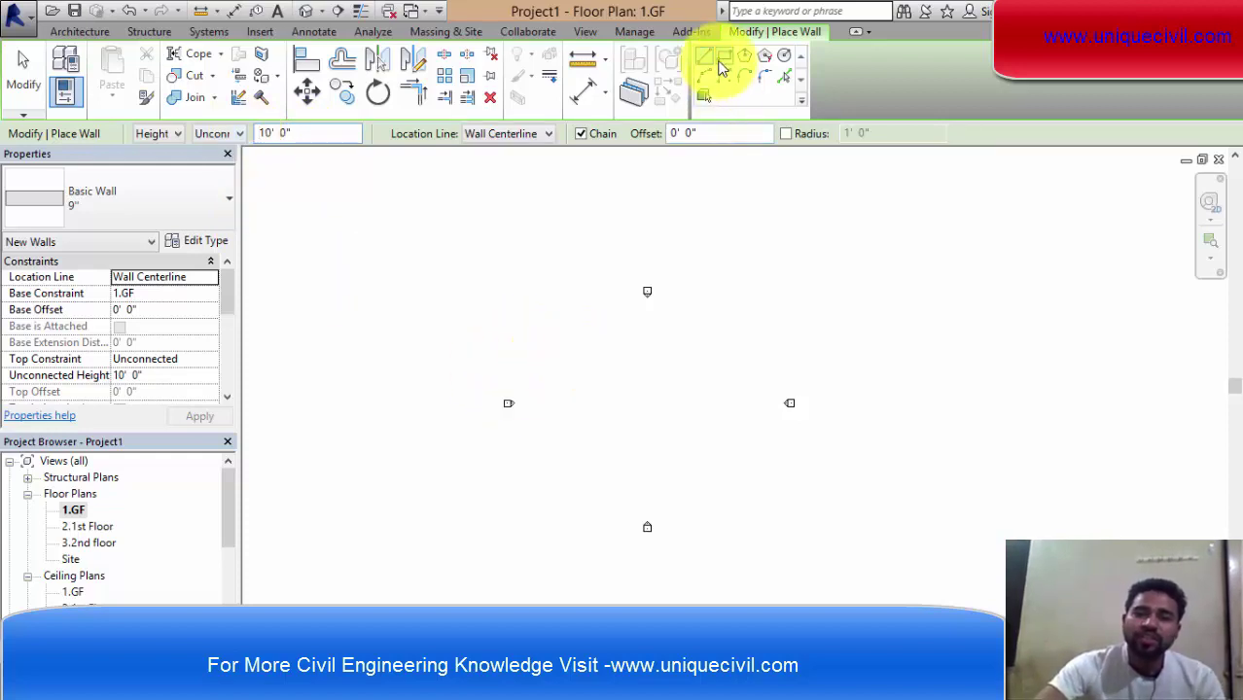
pyautogui.click(723, 55)
pyautogui.click(594, 342)
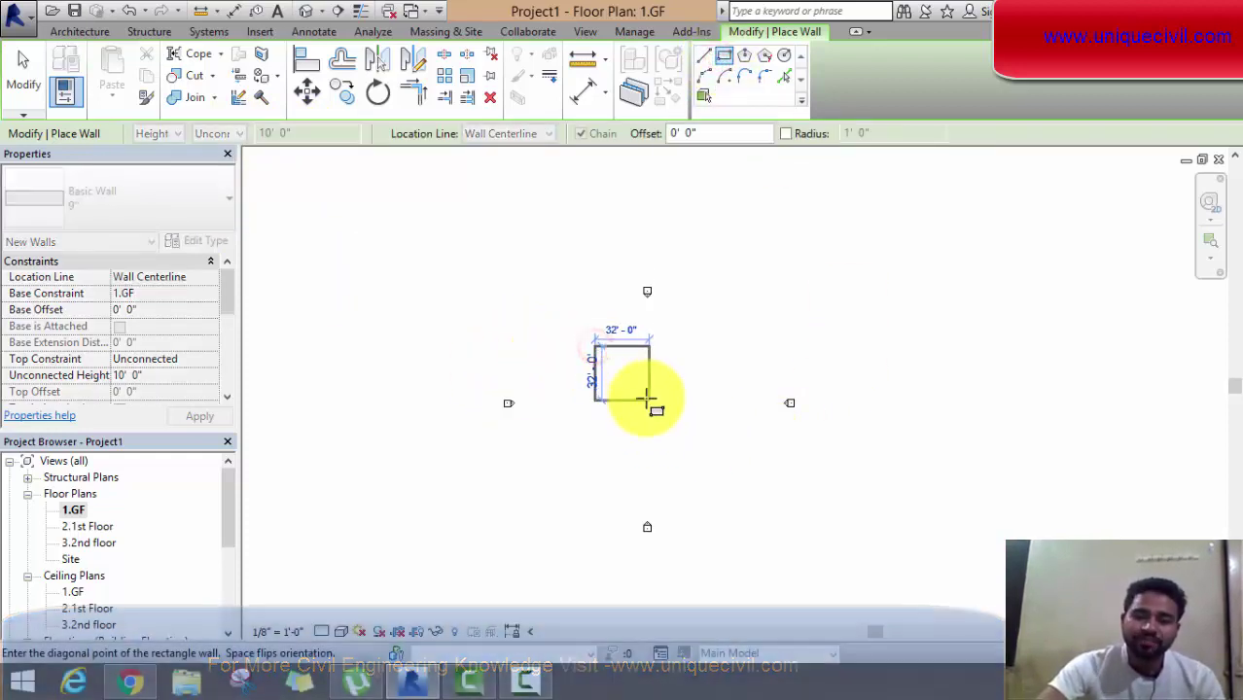
pyautogui.scroll(1, 644, 379)
pyautogui.scroll(3, 642, 364)
pyautogui.scroll(1, 611, 355)
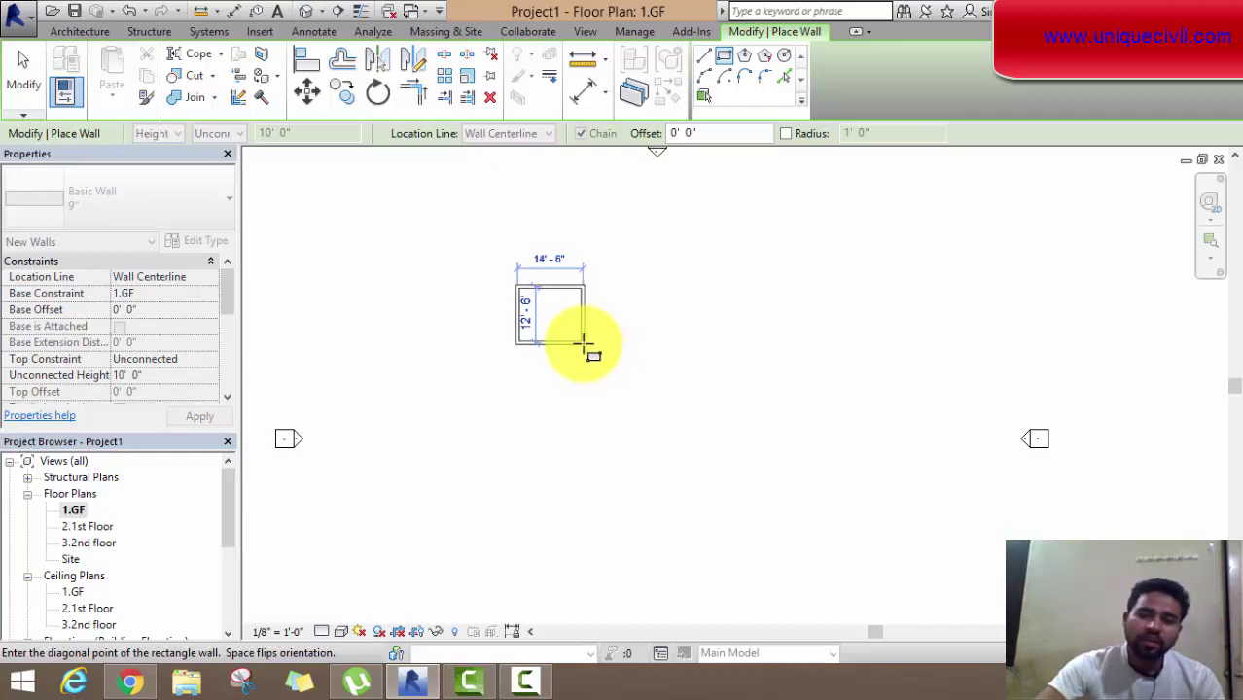
pyautogui.click(576, 339)
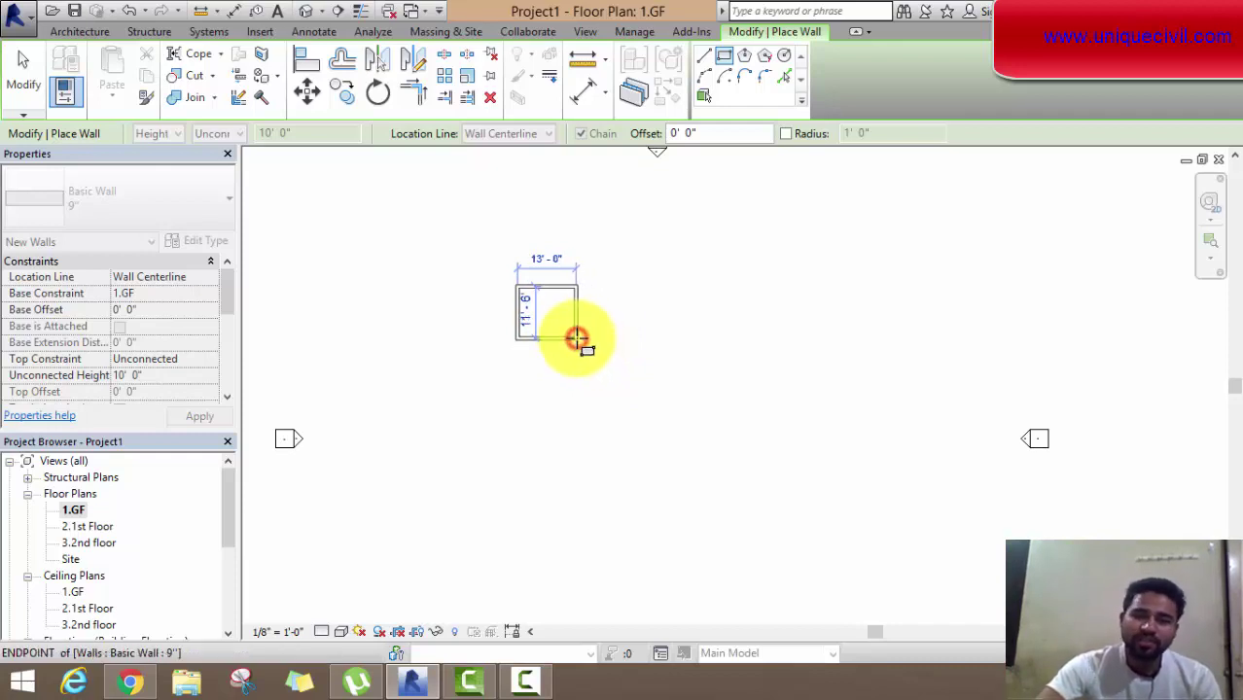
pyautogui.rightClick(800, 253)
# Step: Set the wall rectangle's width to 14' using its temporary dimension
pyautogui.click(840, 254)
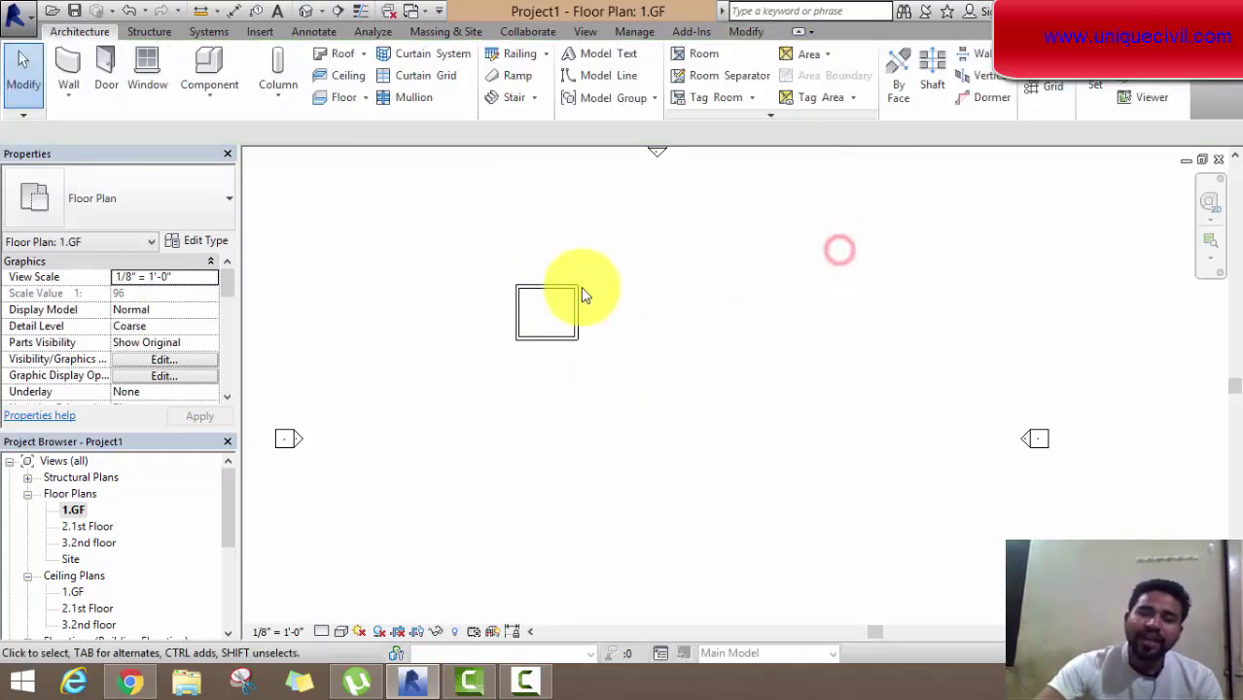
pyautogui.click(569, 313)
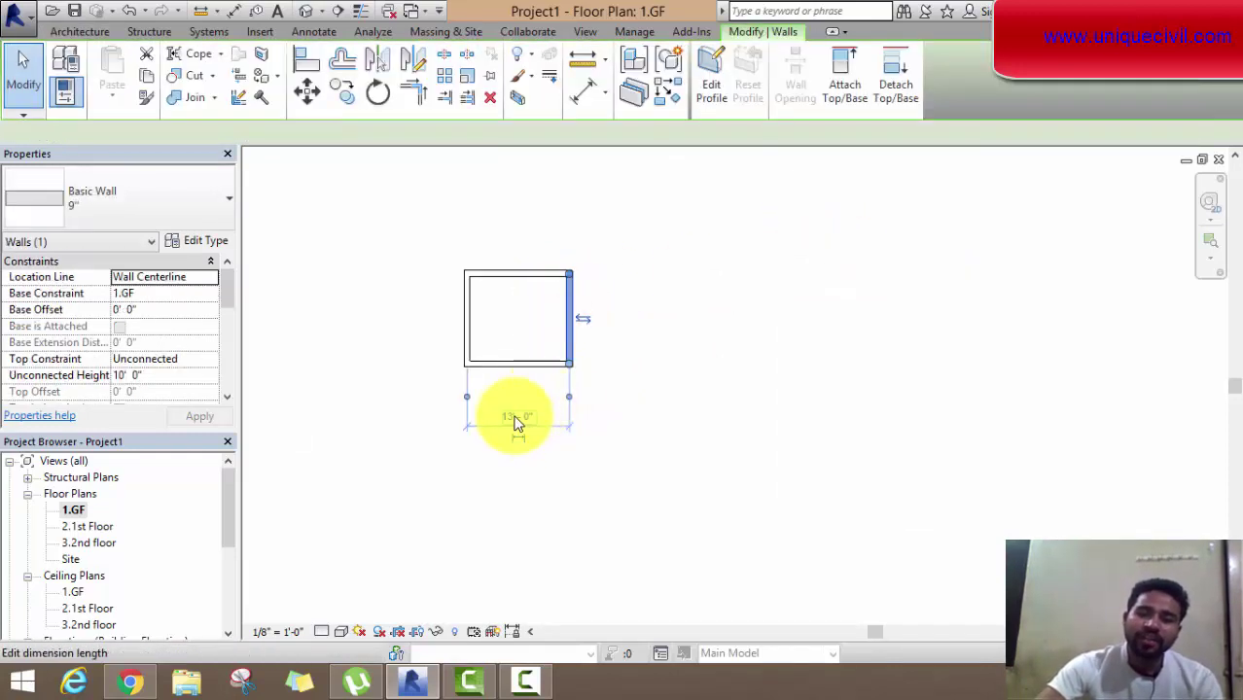
pyautogui.click(516, 420)
pyautogui.write("14'")
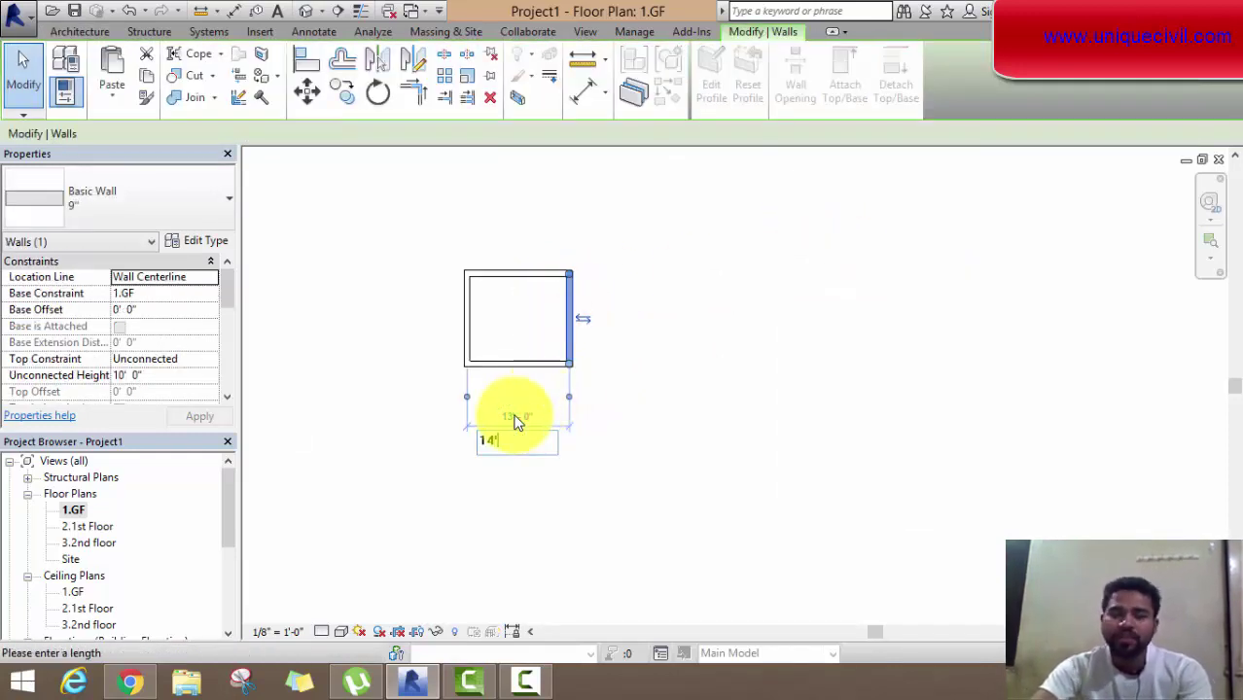
pyautogui.press('Return')
# Step: Set the depth to 14' as well, then deselect and recenter the plan
pyautogui.click(525, 273)
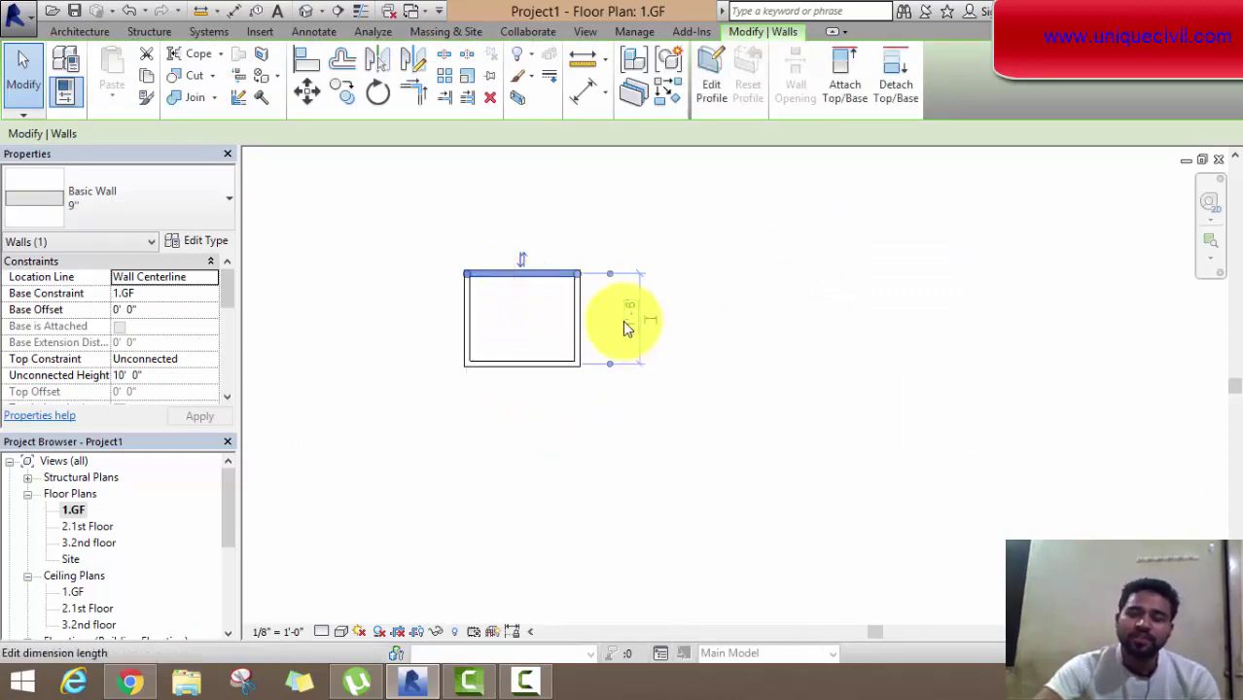
pyautogui.click(625, 326)
pyautogui.write("14'")
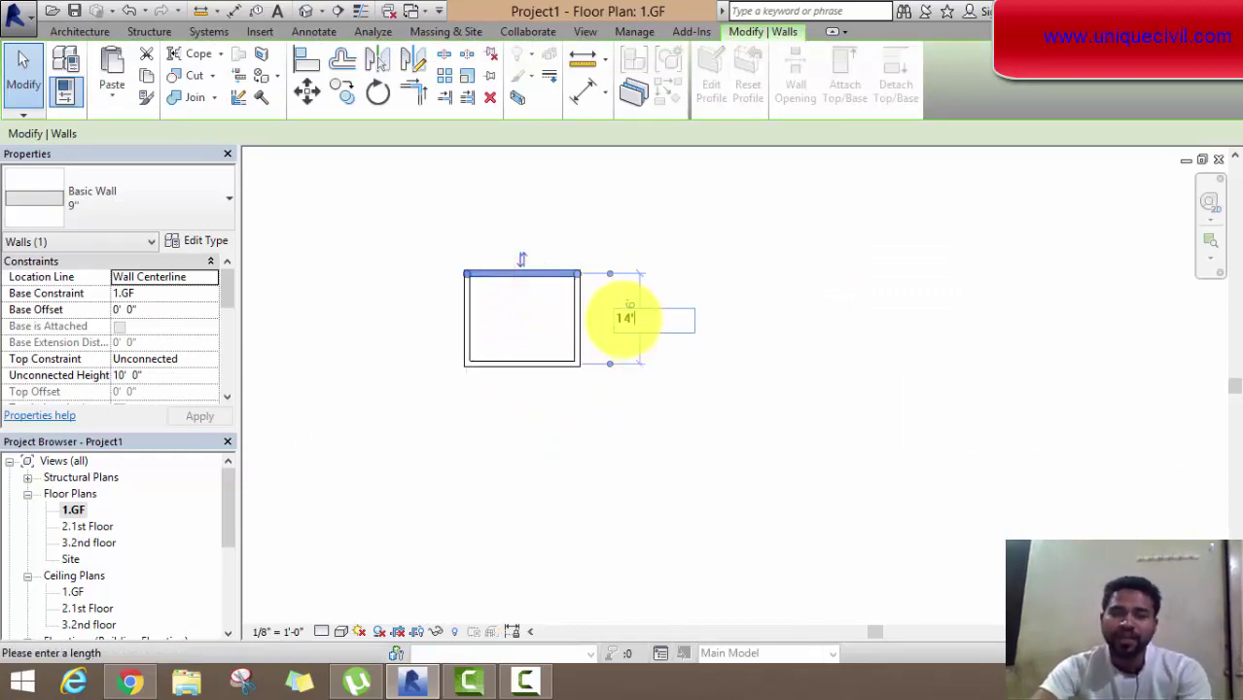
pyautogui.press('Return')
pyautogui.click(783, 370)
pyautogui.scroll(-1, 783, 370)
pyautogui.scroll(-1, 776, 374)
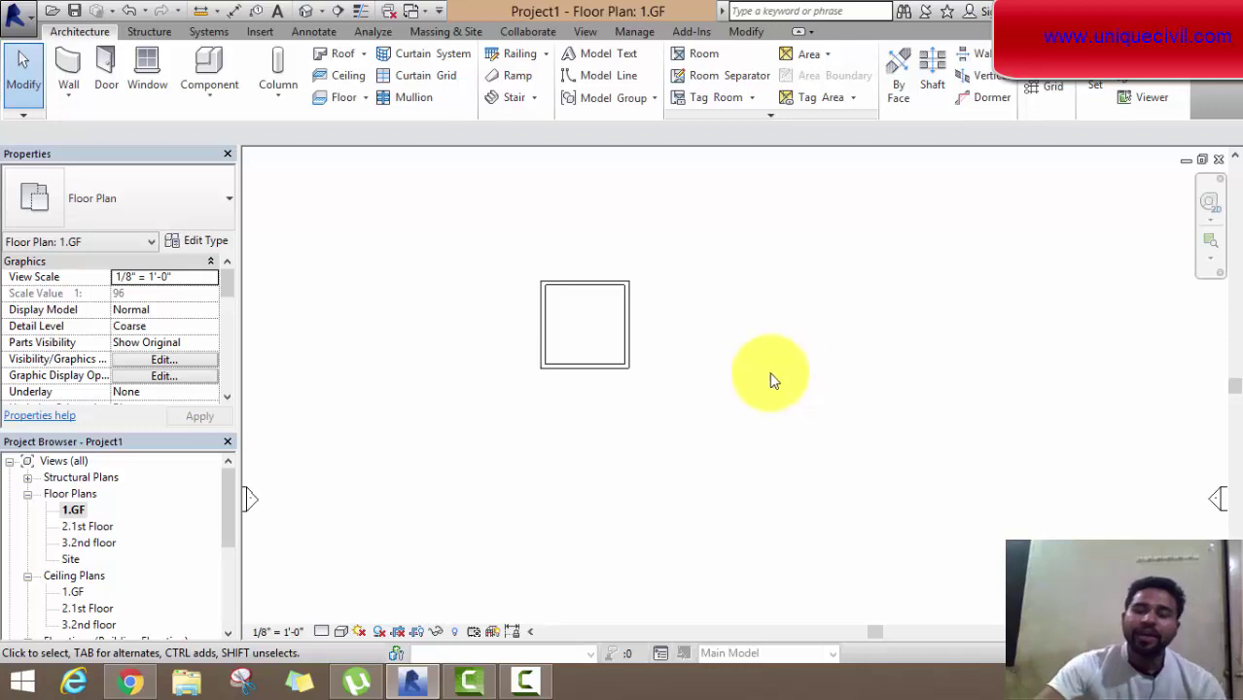
pyautogui.moveTo(772, 379); pyautogui.dragTo(775, 435, button='middle')
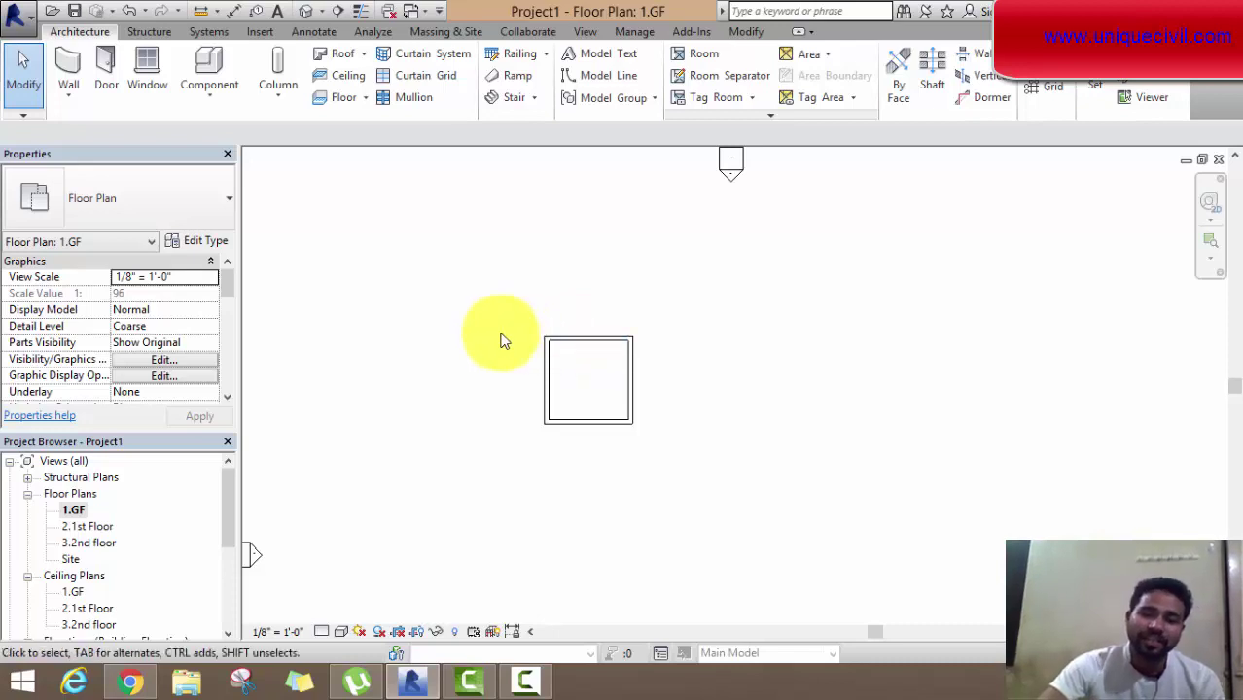
pyautogui.scroll(1, 501, 340)
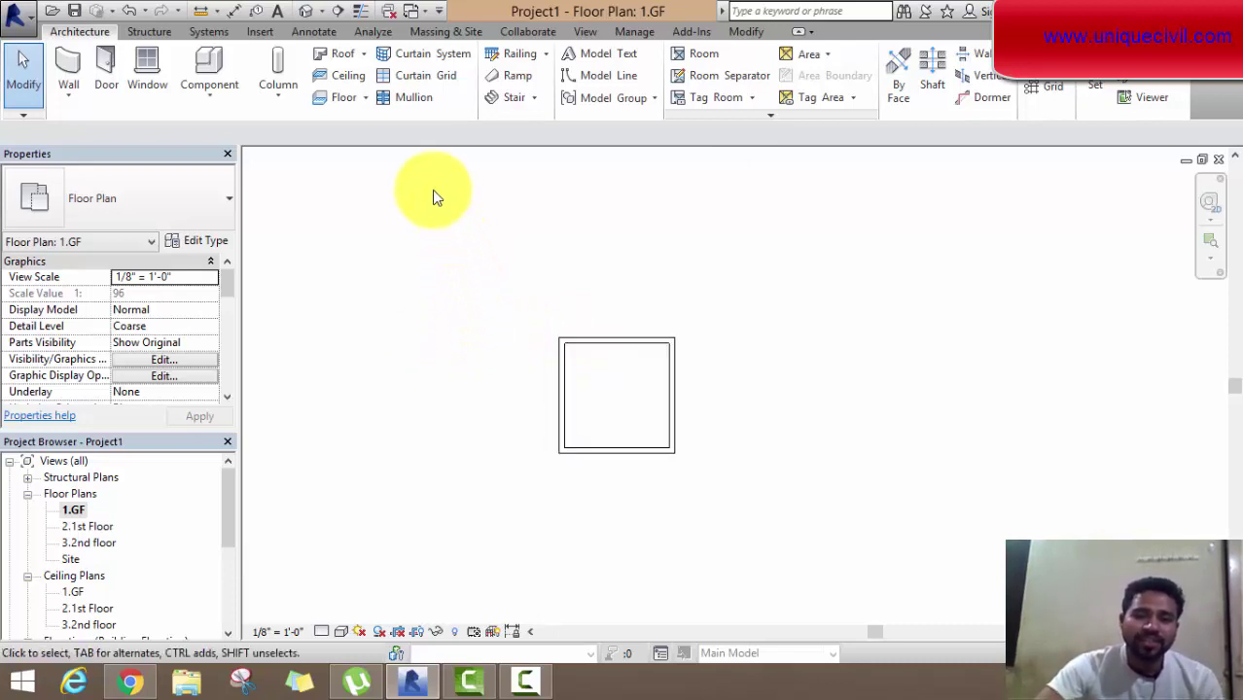
# Step: Place an automatic 2' x 4' ACT ceiling inside the square room, 8' above 1.GF
pyautogui.click(347, 80)
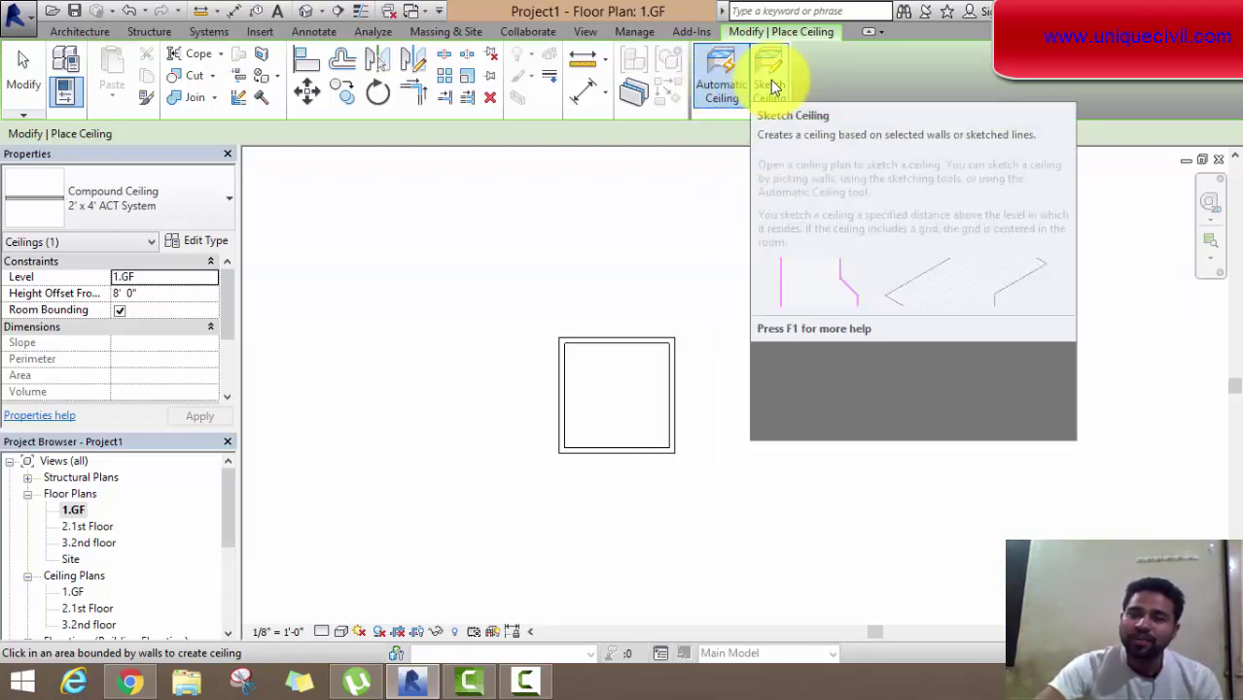
pyautogui.moveTo(721, 85)
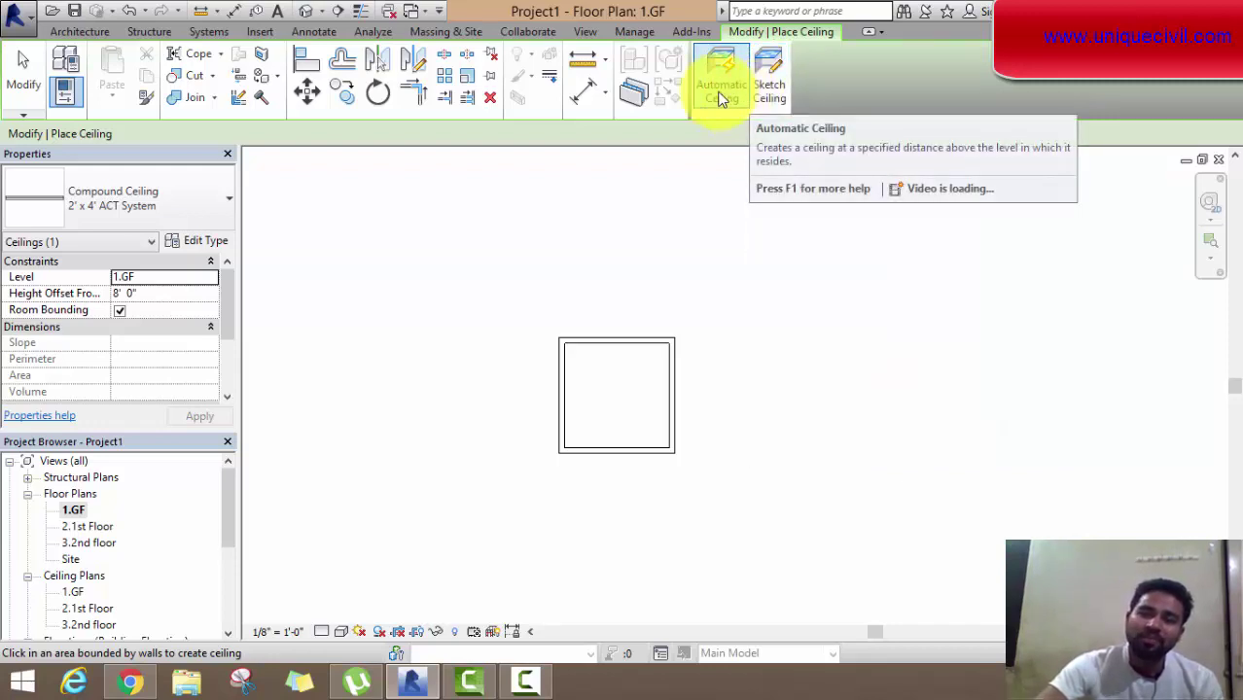
pyautogui.click(721, 98)
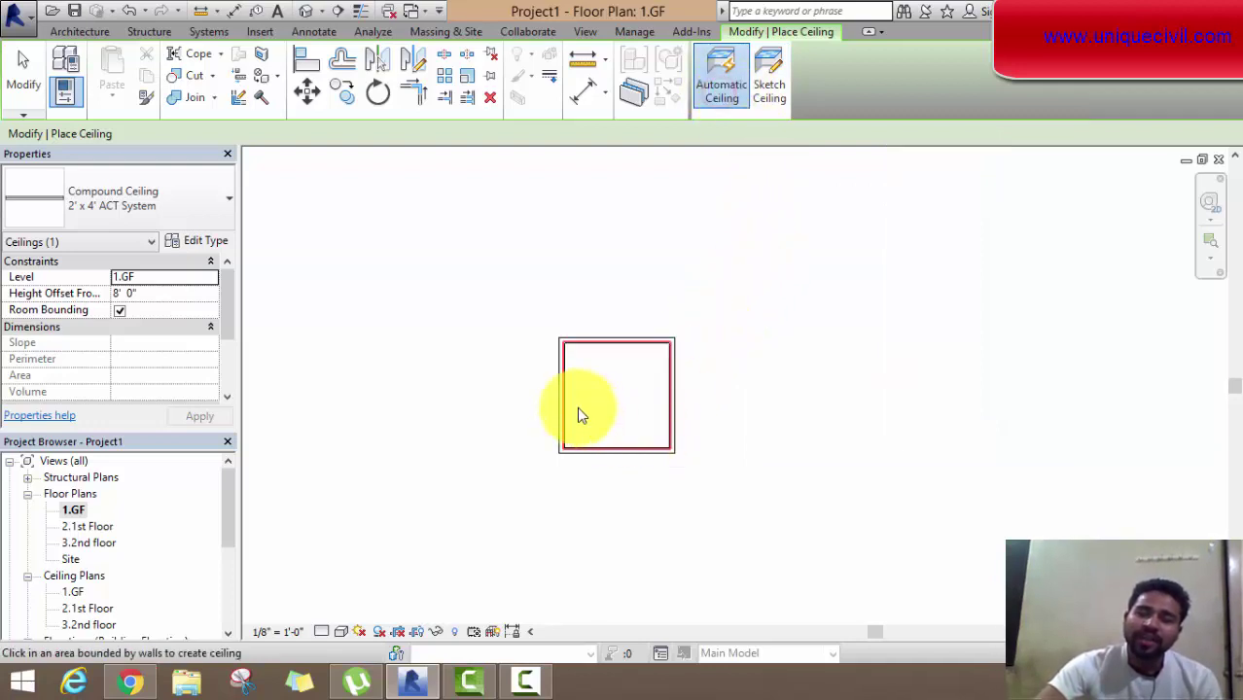
pyautogui.scroll(2, 576, 406)
pyautogui.click(633, 379)
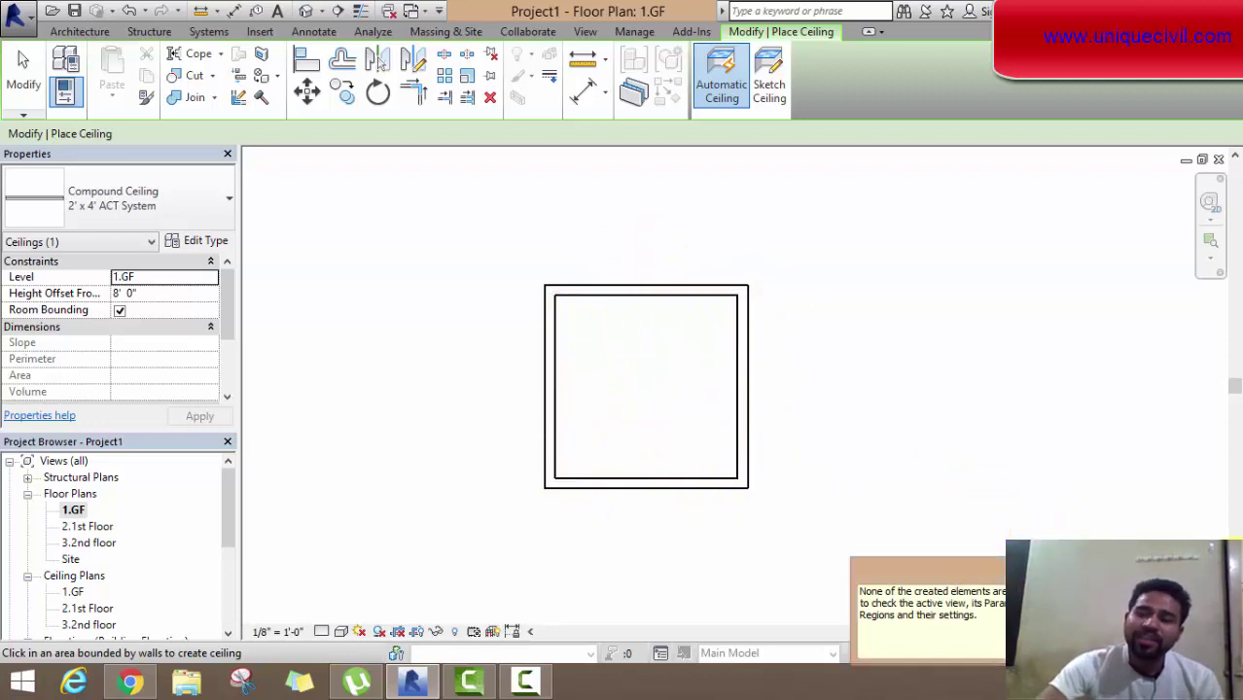
pyautogui.rightClick(873, 272)
pyautogui.click(908, 283)
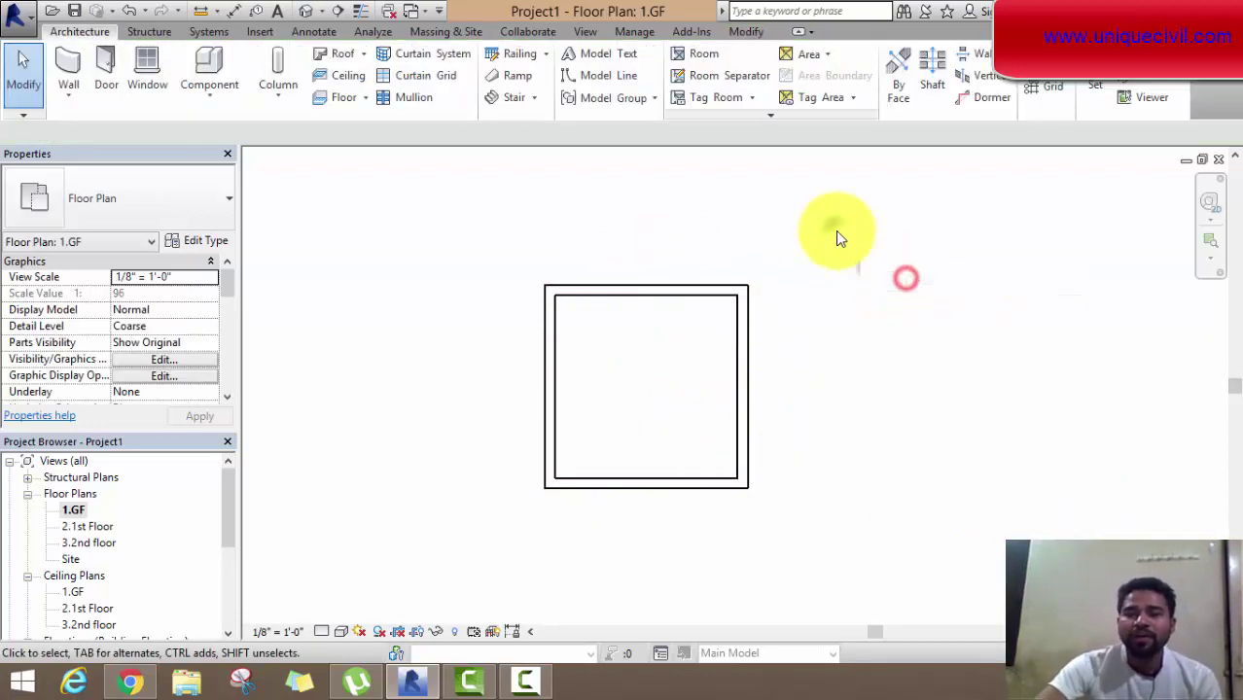
pyautogui.rightClick(836, 231)
pyautogui.click(854, 238)
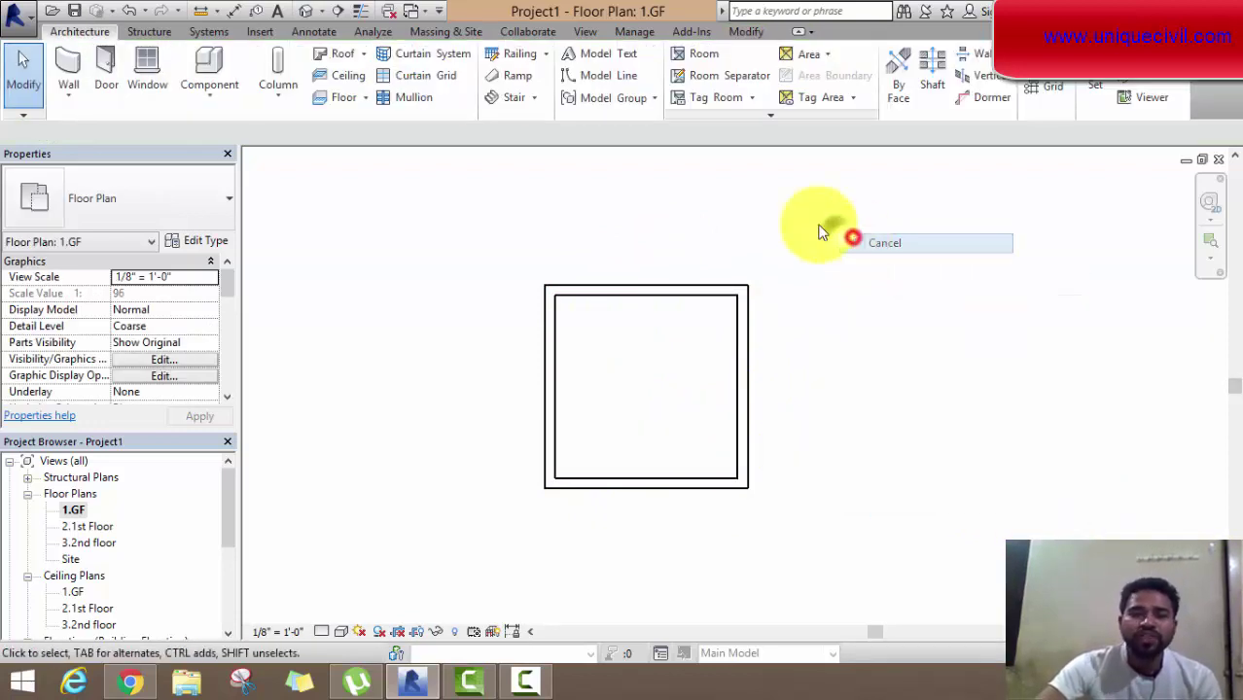
pyautogui.click(576, 39)
# Step: Show the default 3D view in Realistic style and select the front wall for hiding
pyautogui.click(510, 67)
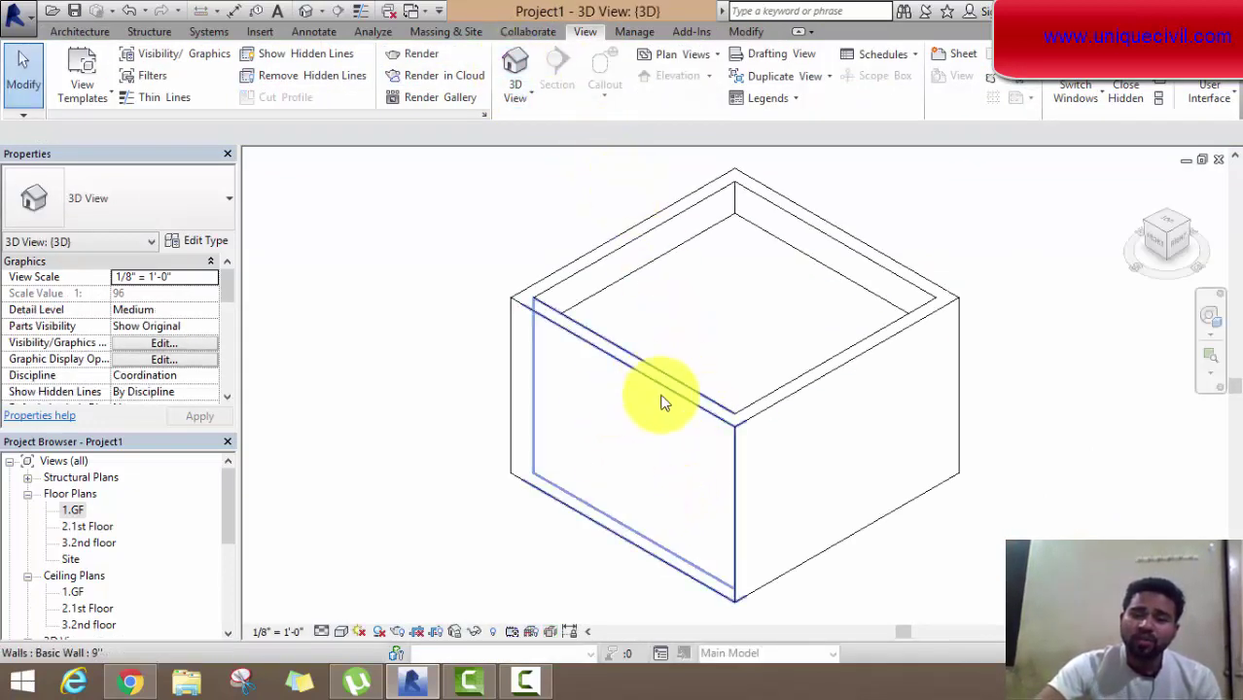
pyautogui.click(341, 632)
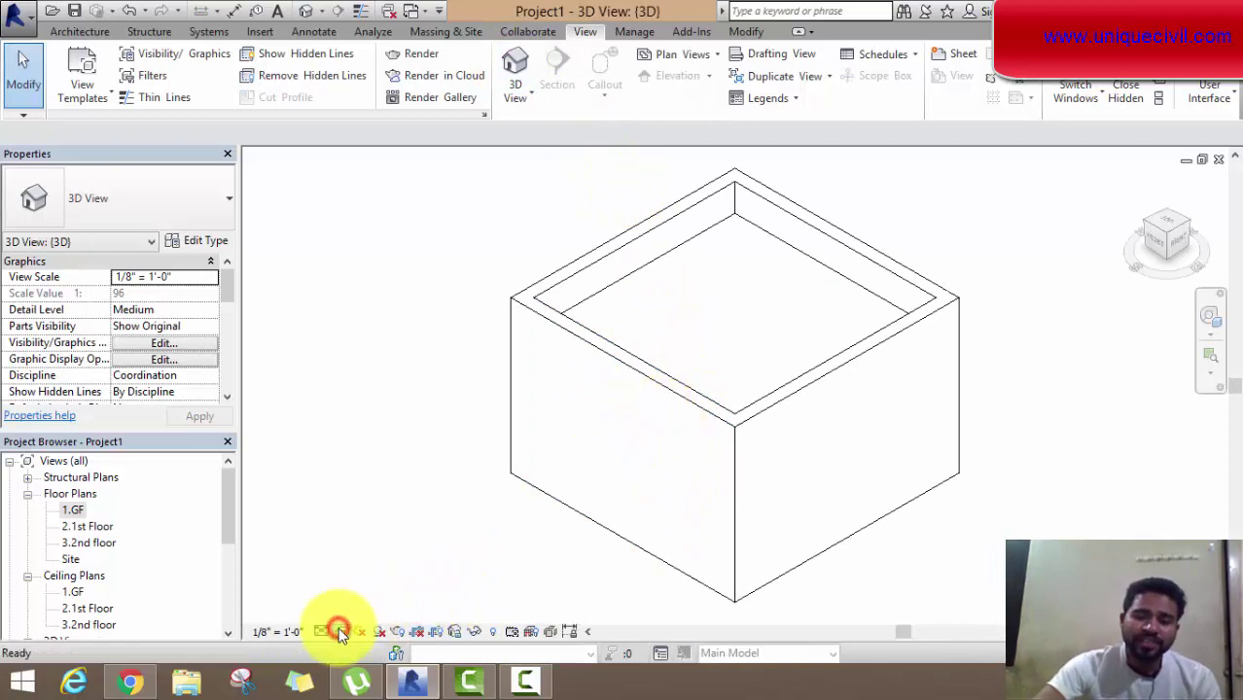
pyautogui.click(361, 597)
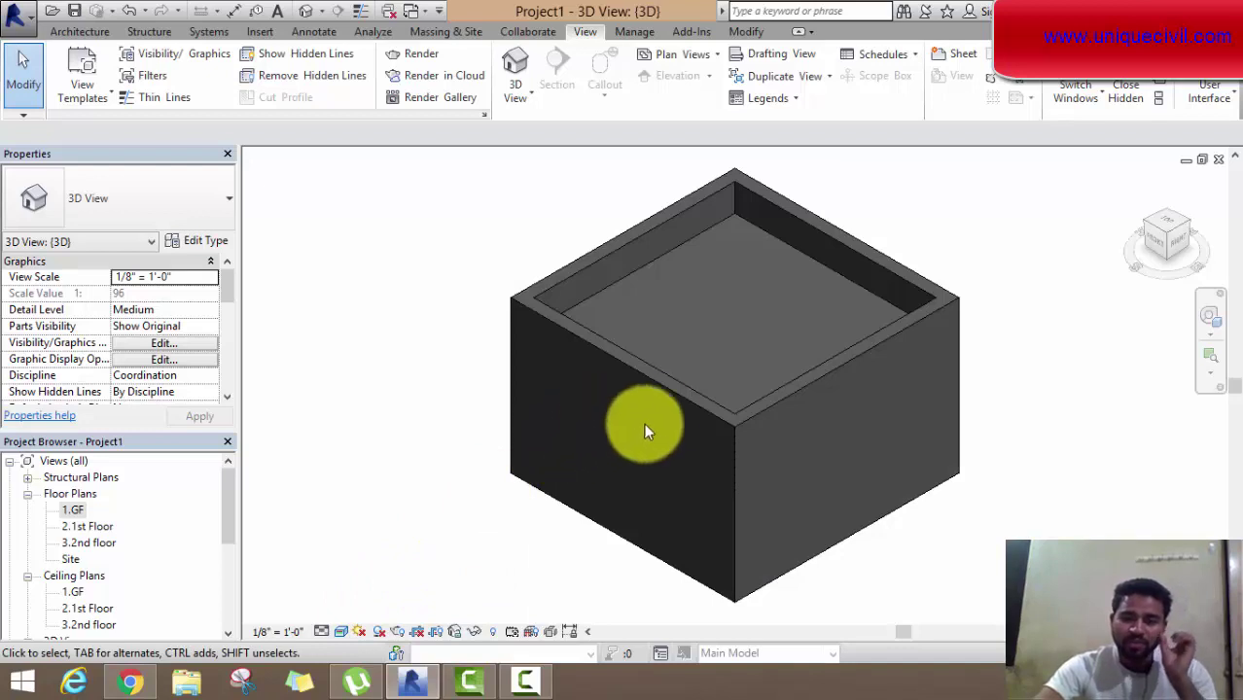
pyautogui.click(676, 389)
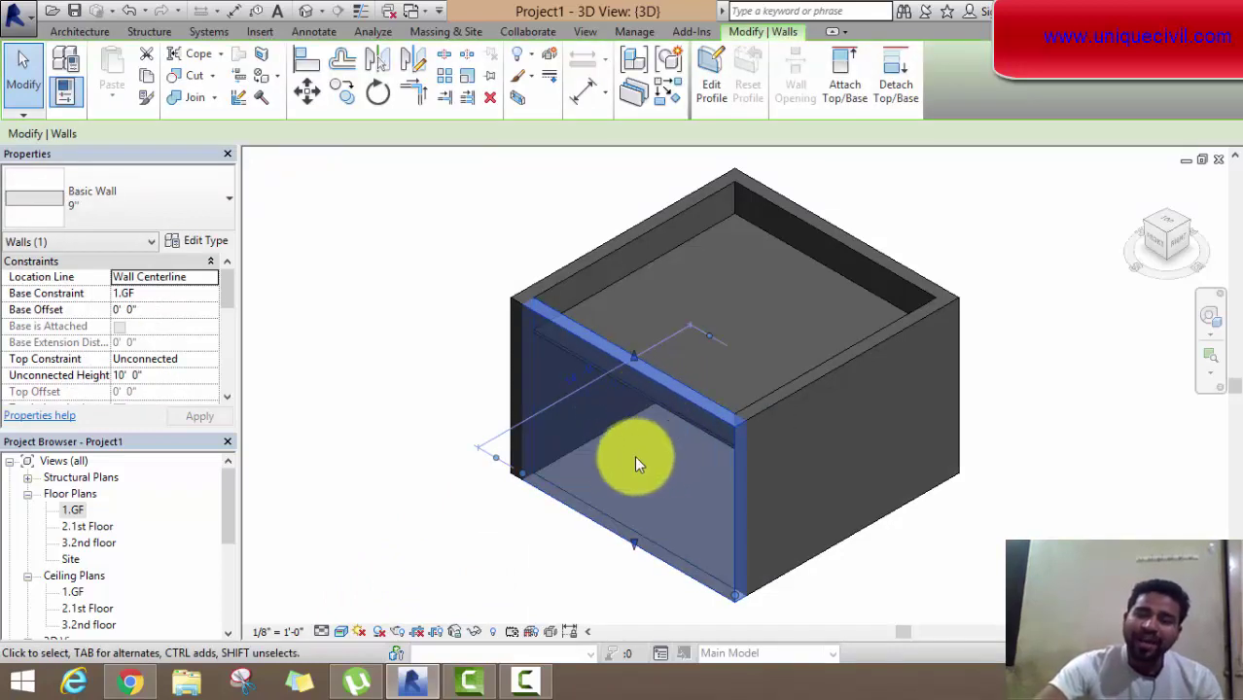
pyautogui.click(473, 631)
pyautogui.click(491, 589)
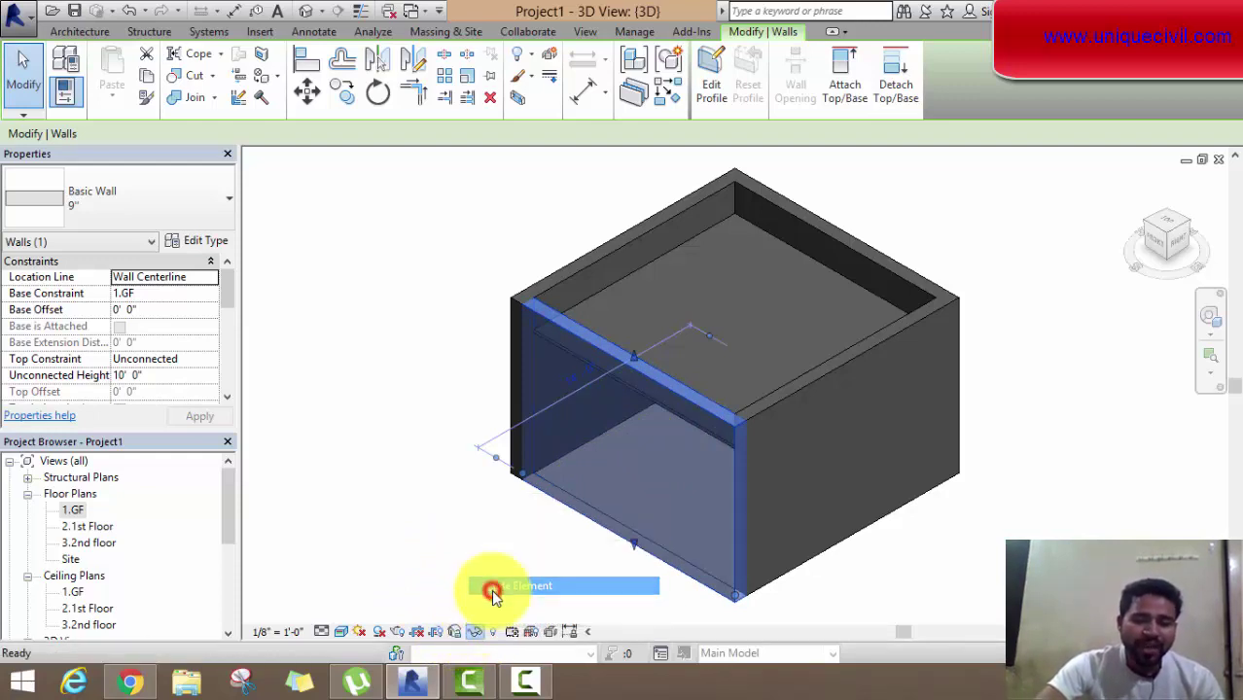
pyautogui.moveTo(549, 521)
pyautogui.keyDown('shift'); pyautogui.mouseDown(button='middle')
pyautogui.moveTo(582, 384)
pyautogui.moveTo(707, 195)
pyautogui.mouseUp(button='middle'); pyautogui.keyUp('shift')
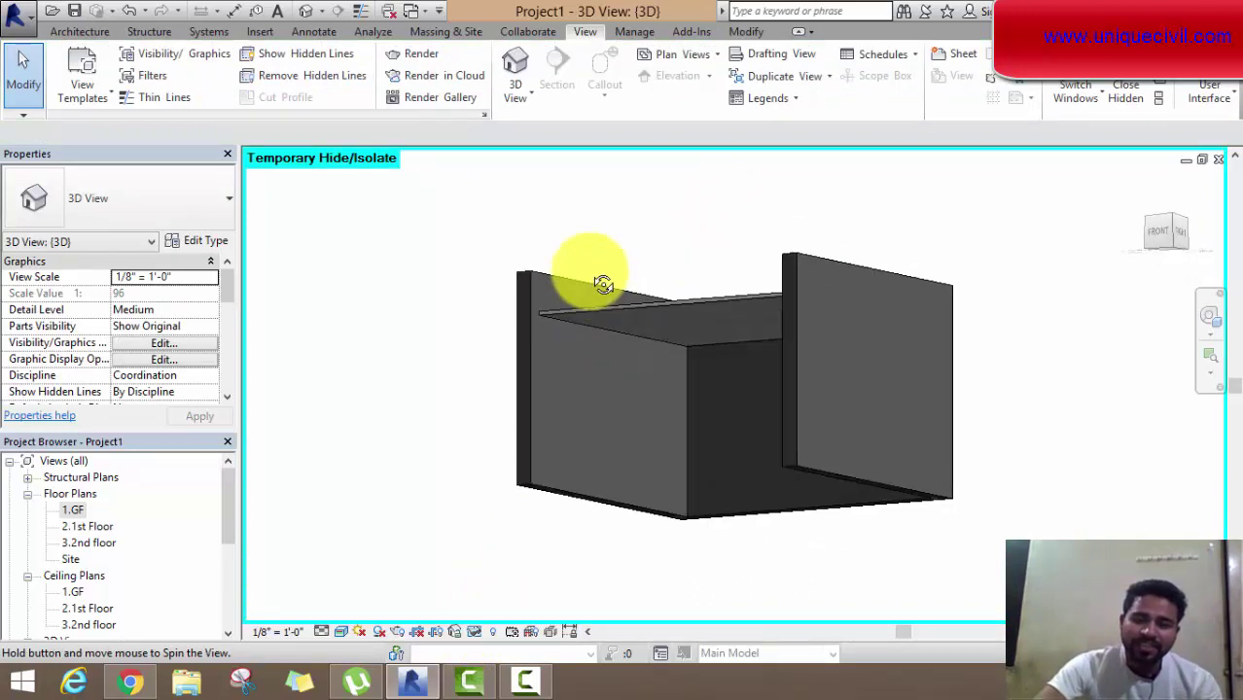
pyautogui.scroll(1, 746, 259)
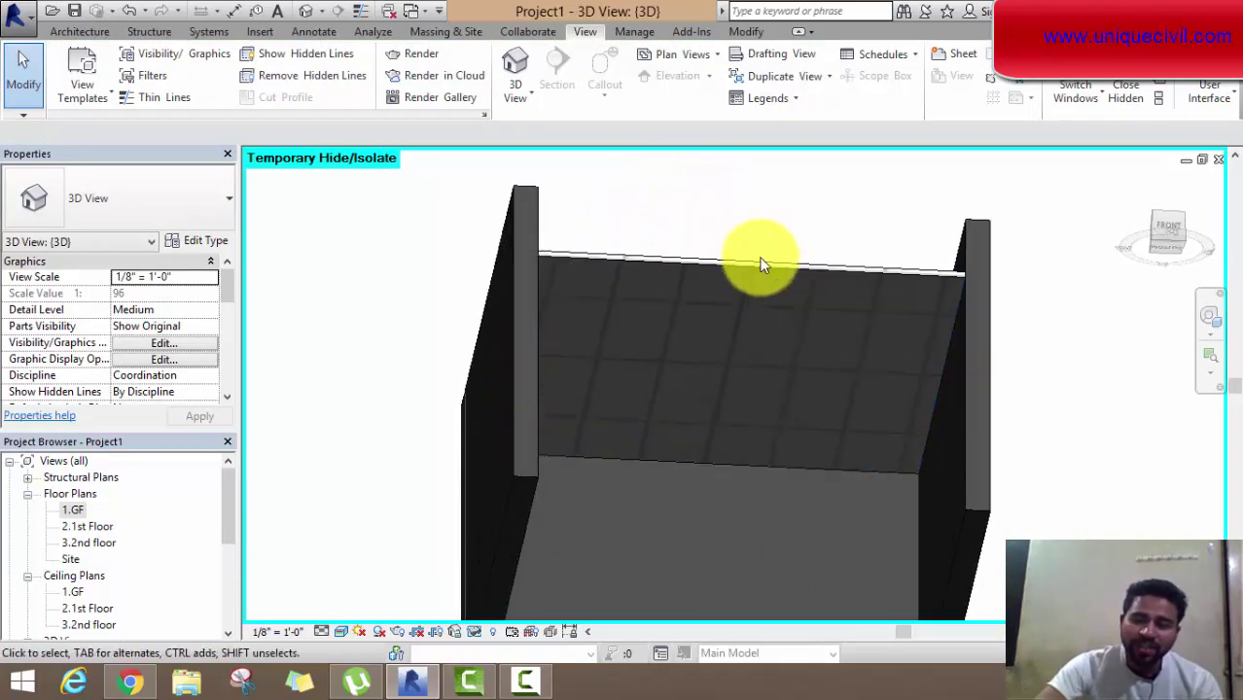
pyautogui.scroll(1, 759, 282)
pyautogui.scroll(1, 737, 320)
pyautogui.moveTo(737, 320)
pyautogui.keyDown('shift'); pyautogui.mouseDown(button='middle')
pyautogui.moveTo(677, 446)
pyautogui.moveTo(625, 444)
pyautogui.moveTo(583, 422)
pyautogui.moveTo(525, 282)
pyautogui.moveTo(543, 354)
pyautogui.moveTo(716, 319)
pyautogui.moveTo(726, 329)
pyautogui.moveTo(744, 323)
pyautogui.moveTo(771, 202)
pyautogui.mouseUp(button='middle'); pyautogui.keyUp('shift')
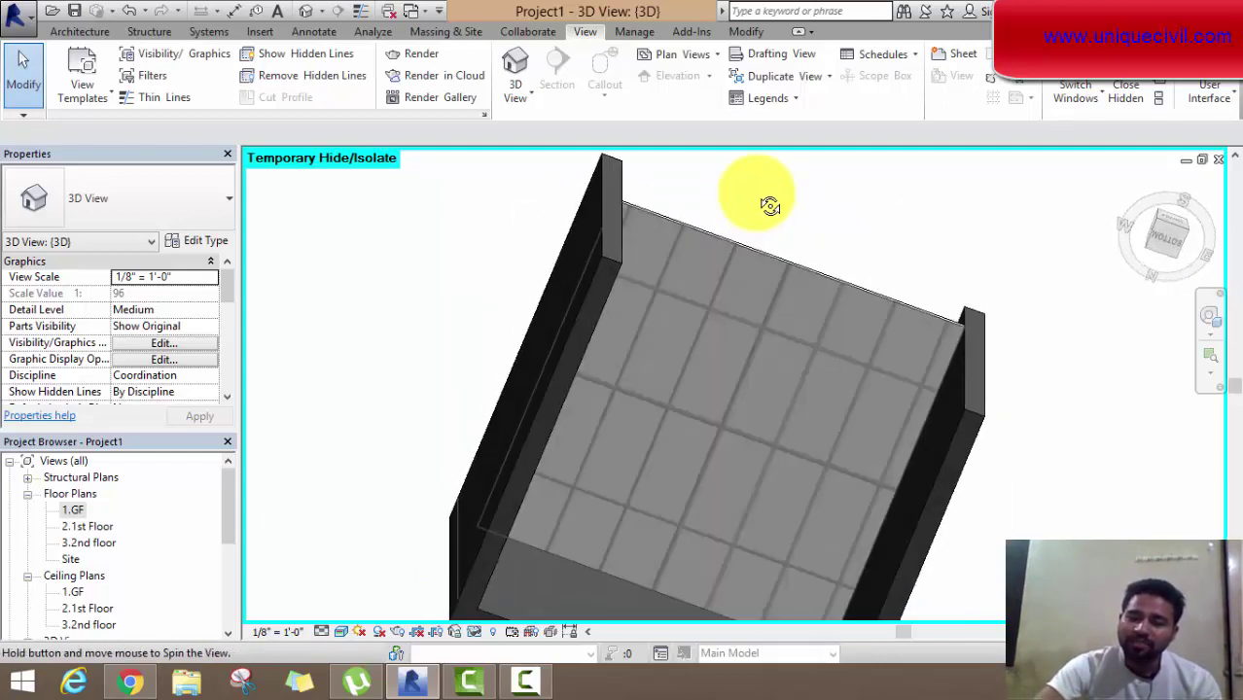
pyautogui.scroll(3, 731, 321)
pyautogui.scroll(-1, 639, 384)
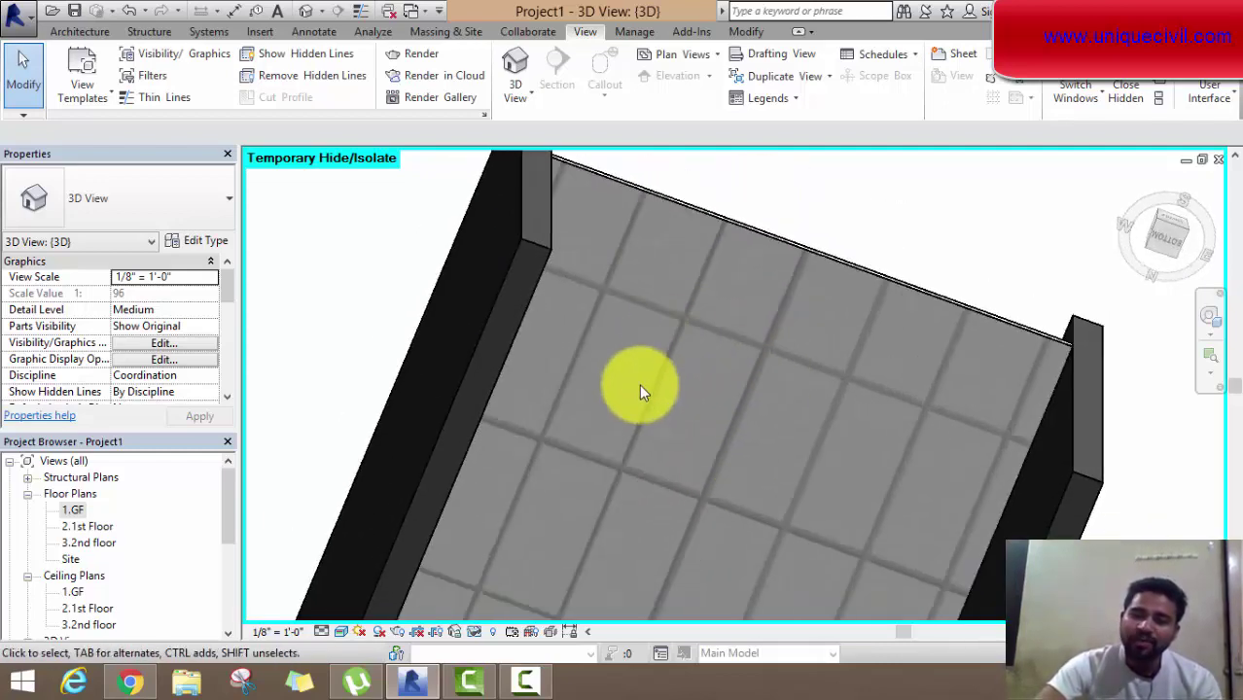
pyautogui.scroll(-1, 640, 390)
pyautogui.scroll(-1, 640, 389)
pyautogui.moveTo(676, 341)
pyautogui.keyDown('shift'); pyautogui.mouseDown(button='middle')
pyautogui.moveTo(611, 523)
pyautogui.moveTo(596, 513)
pyautogui.mouseUp(button='middle'); pyautogui.keyUp('shift')
pyautogui.moveTo(599, 355)
pyautogui.keyDown('shift'); pyautogui.mouseDown(button='middle')
pyautogui.moveTo(569, 311)
pyautogui.moveTo(549, 369)
pyautogui.moveTo(544, 472)
pyautogui.moveTo(558, 566)
pyautogui.mouseUp(button='middle'); pyautogui.keyUp('shift')
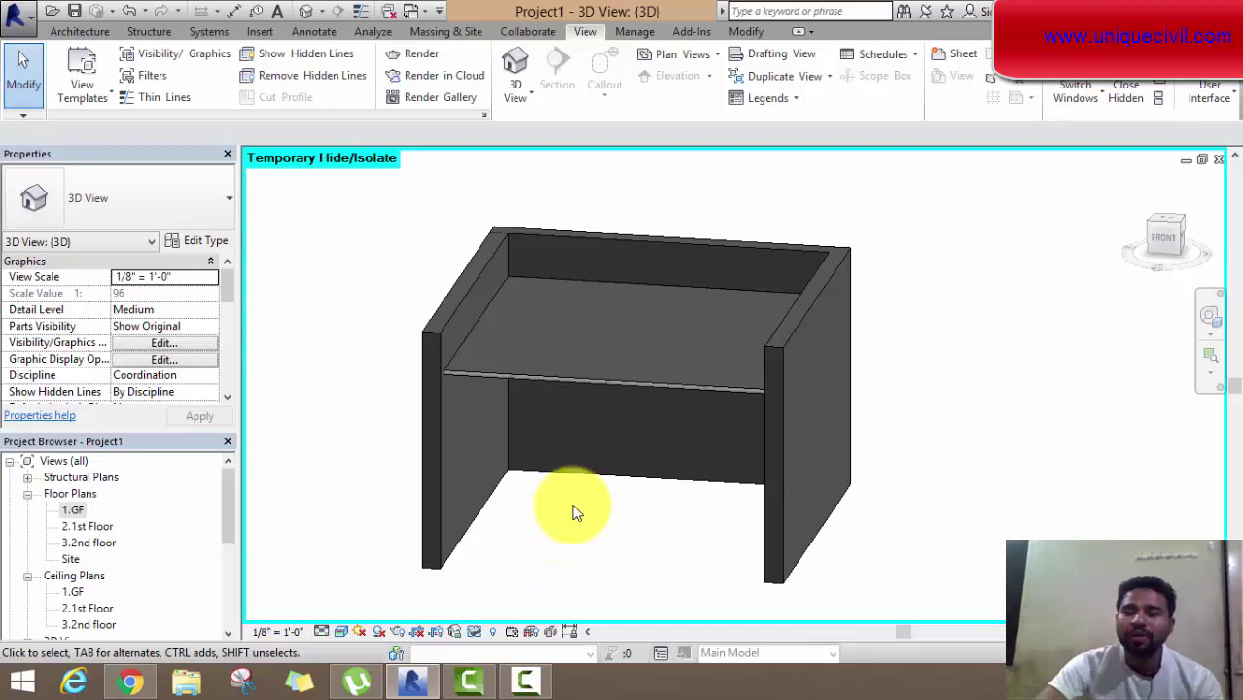
pyautogui.moveTo(596, 505)
pyautogui.keyDown('shift'); pyautogui.mouseDown(button='middle')
pyautogui.moveTo(601, 539)
pyautogui.moveTo(563, 472)
pyautogui.moveTo(608, 335)
pyautogui.moveTo(646, 235)
pyautogui.moveTo(693, 236)
pyautogui.mouseUp(button='middle'); pyautogui.keyUp('shift')
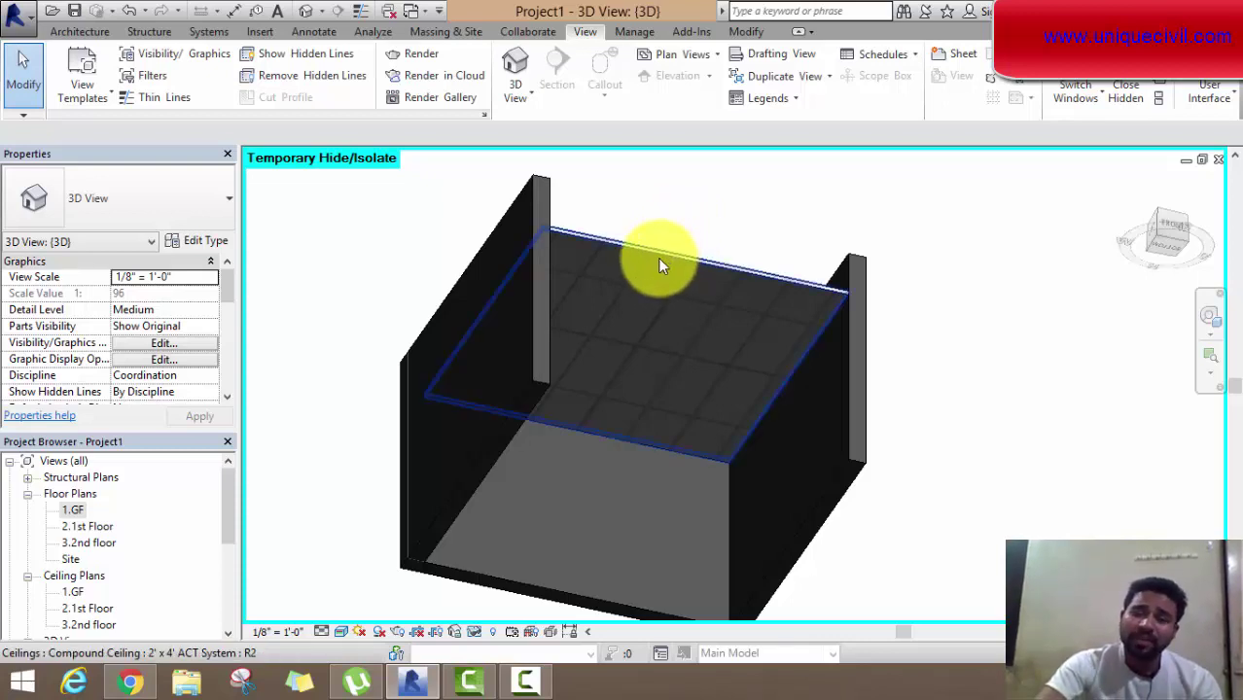
pyautogui.moveTo(661, 261)
pyautogui.keyDown('shift'); pyautogui.mouseDown(button='middle')
pyautogui.moveTo(716, 242)
pyautogui.moveTo(708, 218)
pyautogui.moveTo(671, 233)
pyautogui.moveTo(597, 332)
pyautogui.mouseUp(button='middle'); pyautogui.keyUp('shift')
pyautogui.scroll(2, 596, 328)
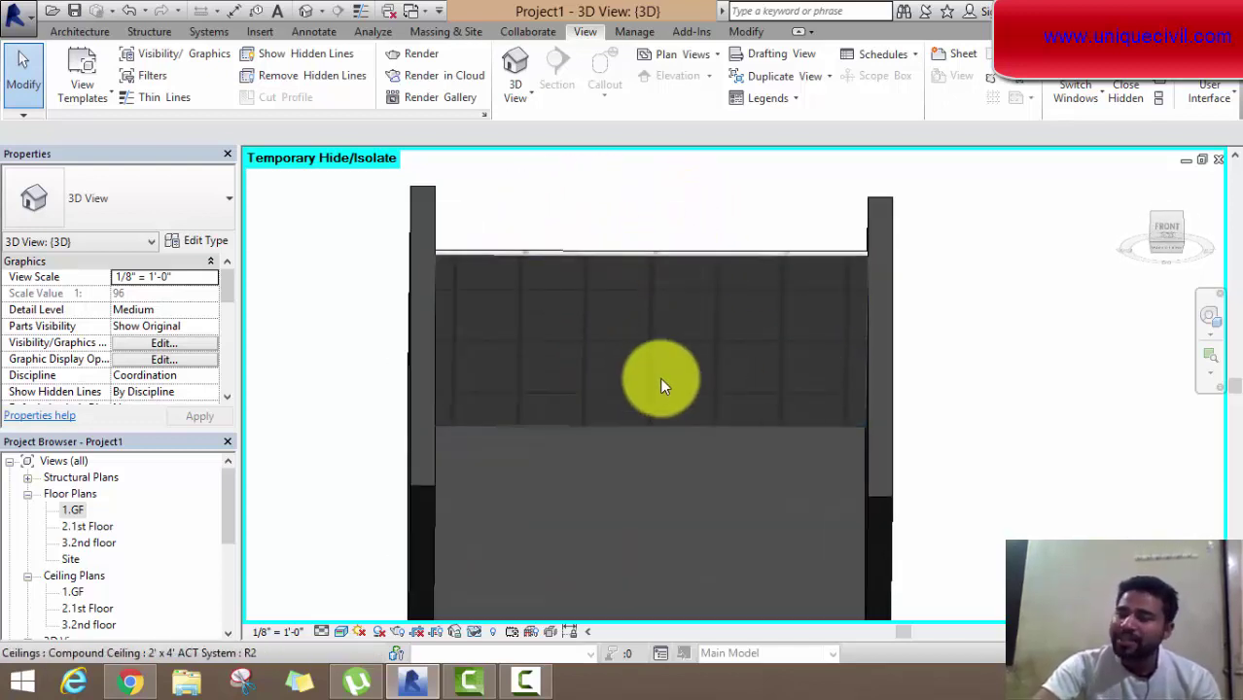
pyautogui.scroll(-2, 660, 381)
pyautogui.moveTo(661, 382)
pyautogui.keyDown('shift'); pyautogui.mouseDown(button='middle')
pyautogui.moveTo(668, 332)
pyautogui.moveTo(691, 515)
pyautogui.moveTo(647, 341)
pyautogui.moveTo(638, 408)
pyautogui.moveTo(609, 440)
pyautogui.mouseUp(button='middle'); pyautogui.keyUp('shift')
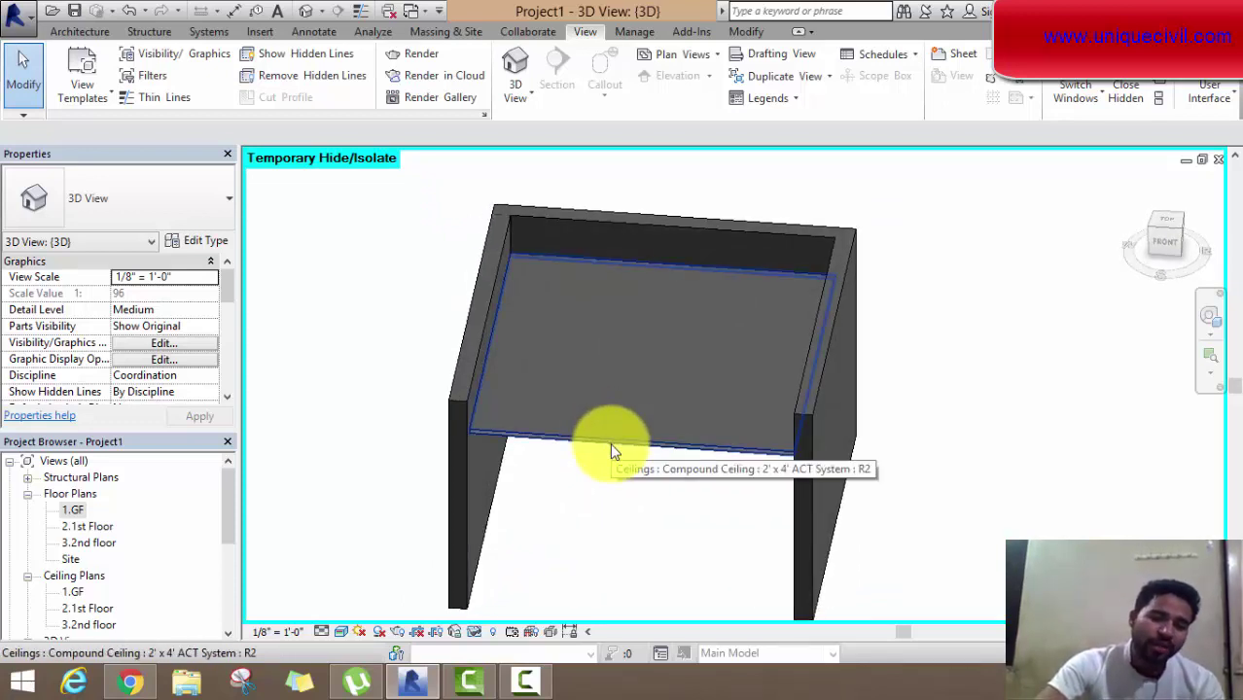
pyautogui.click(610, 450)
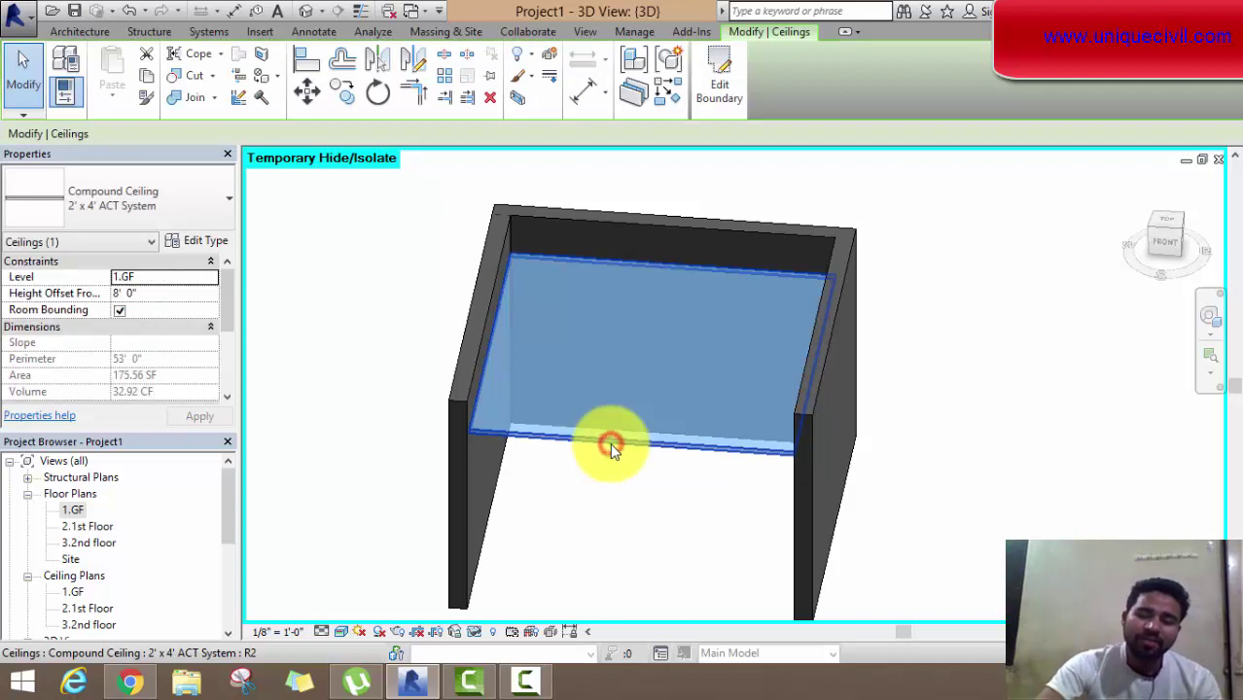
# Step: Delete the existing ceiling and return to the 1.GF floor plan
pyautogui.rightClick(903, 236)
pyautogui.click(950, 443)
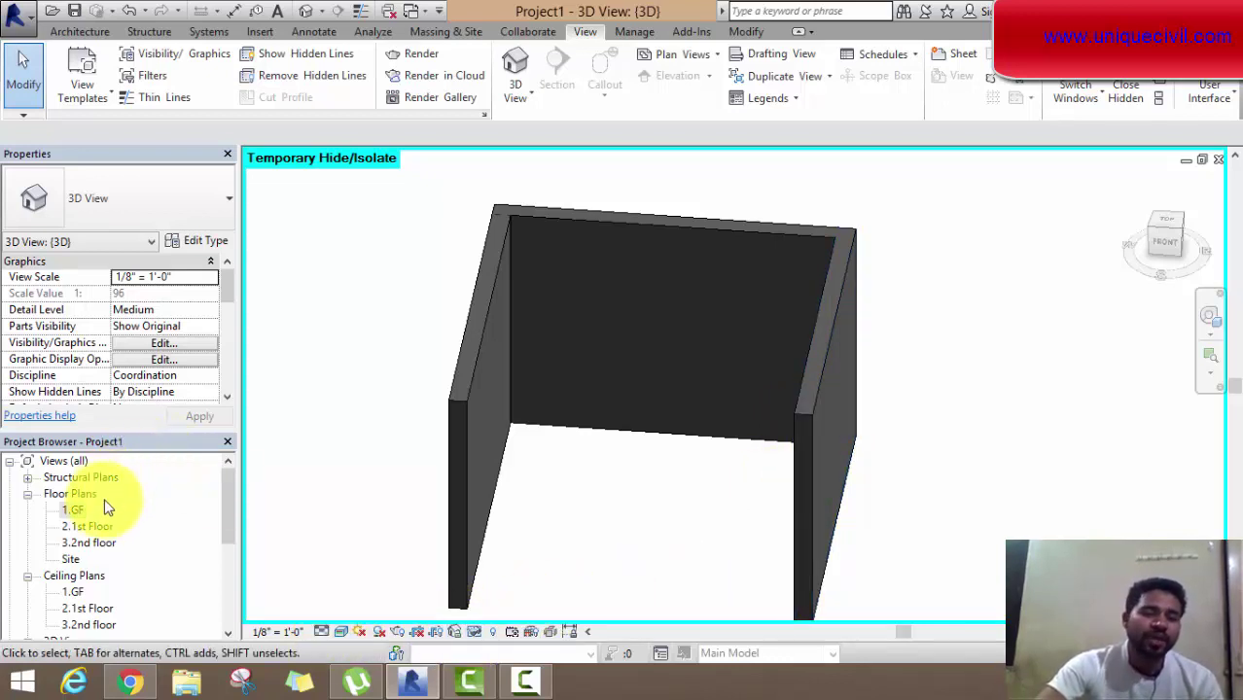
pyautogui.doubleClick(76, 512)
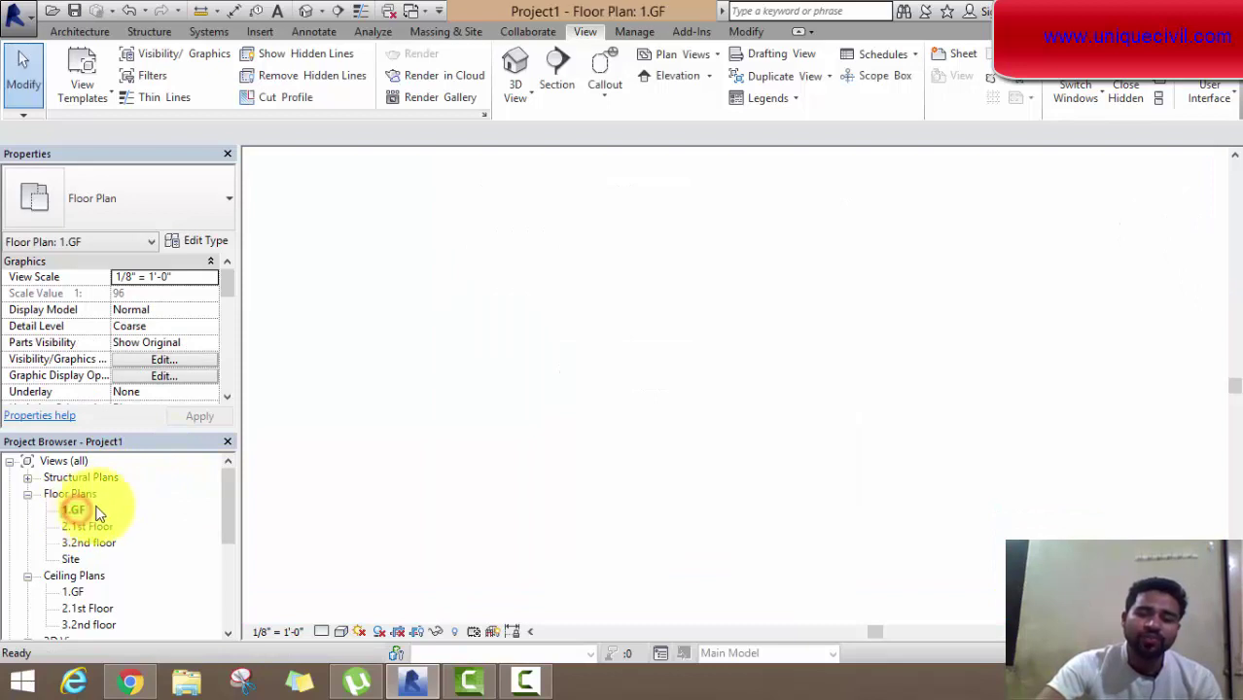
pyautogui.click(525, 681)
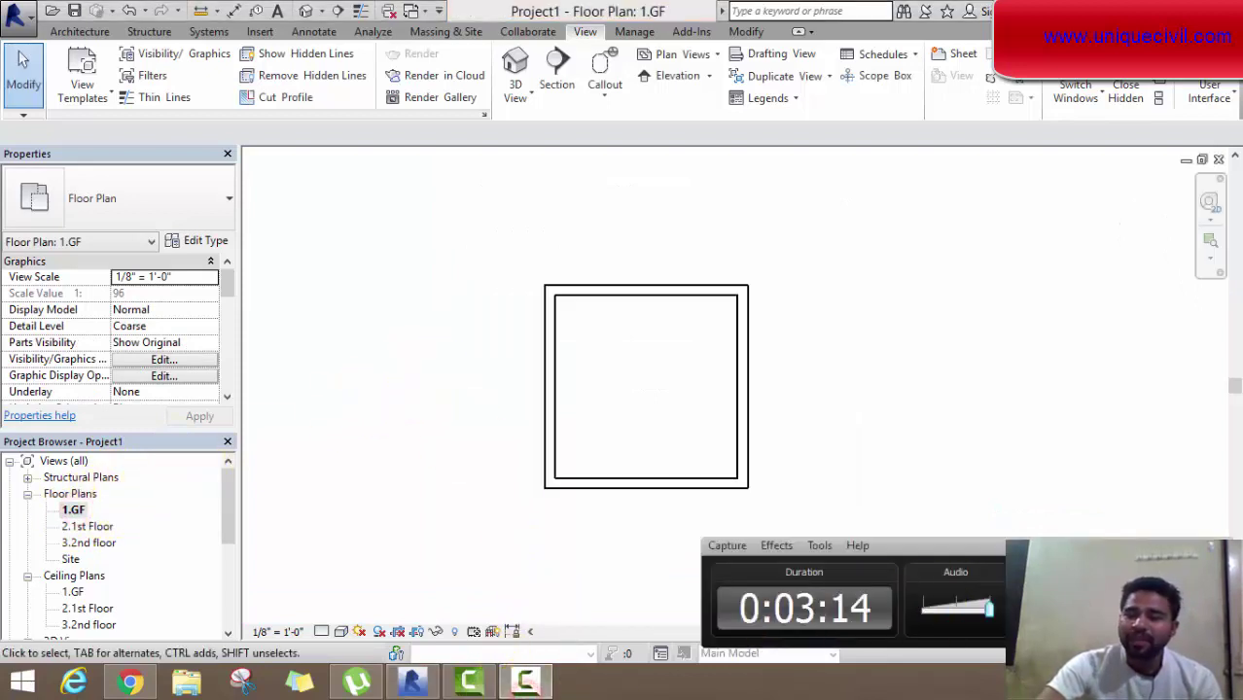
pyautogui.click(1011, 542)
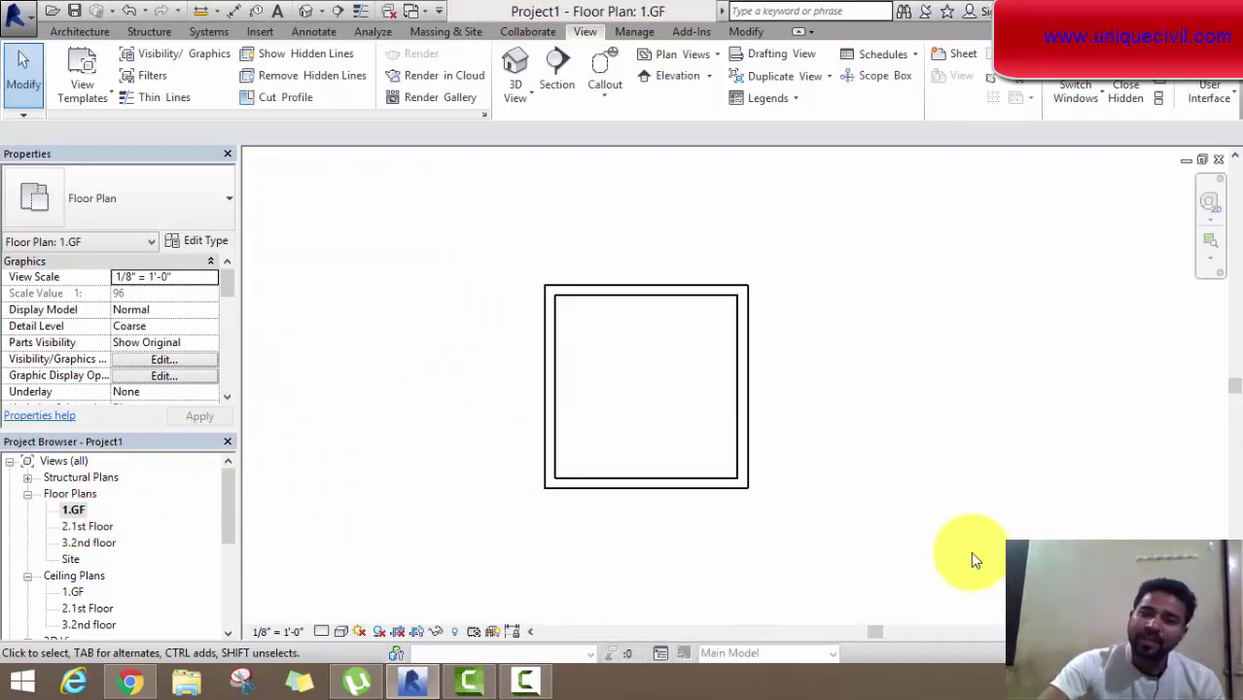
pyautogui.click(79, 31)
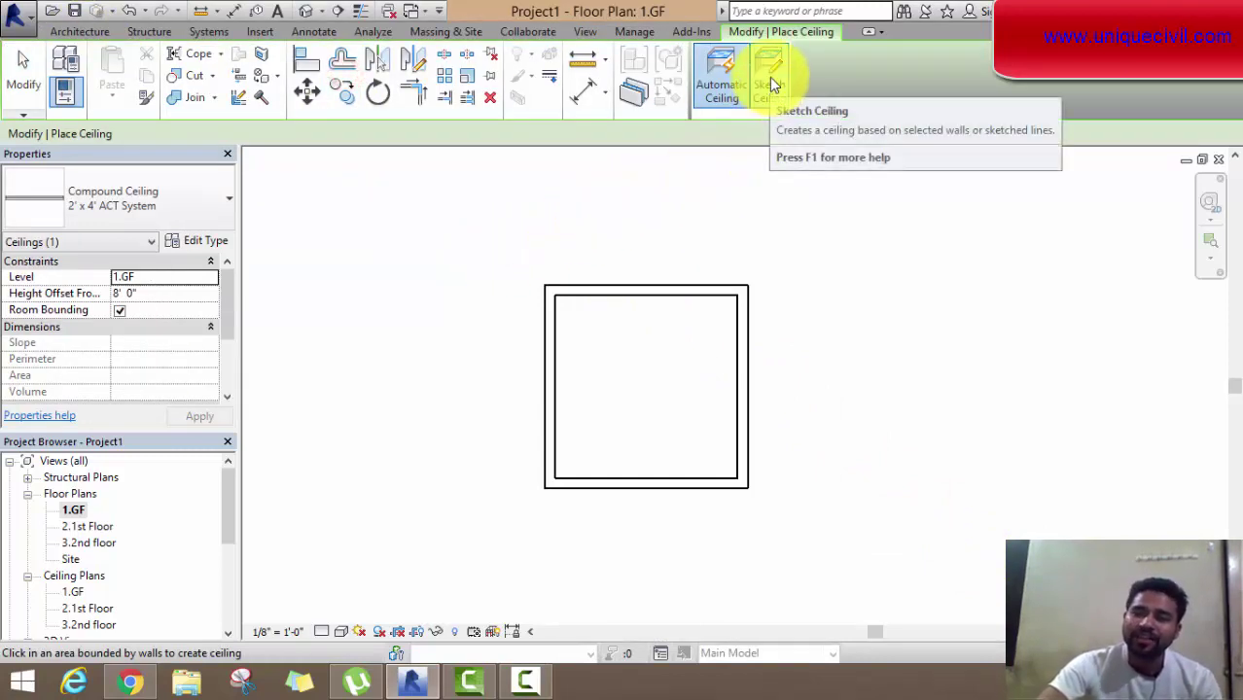
# Step: Sketch ceiling boundary lines by picking the top and left walls on 1.GF
pyautogui.click(768, 83)
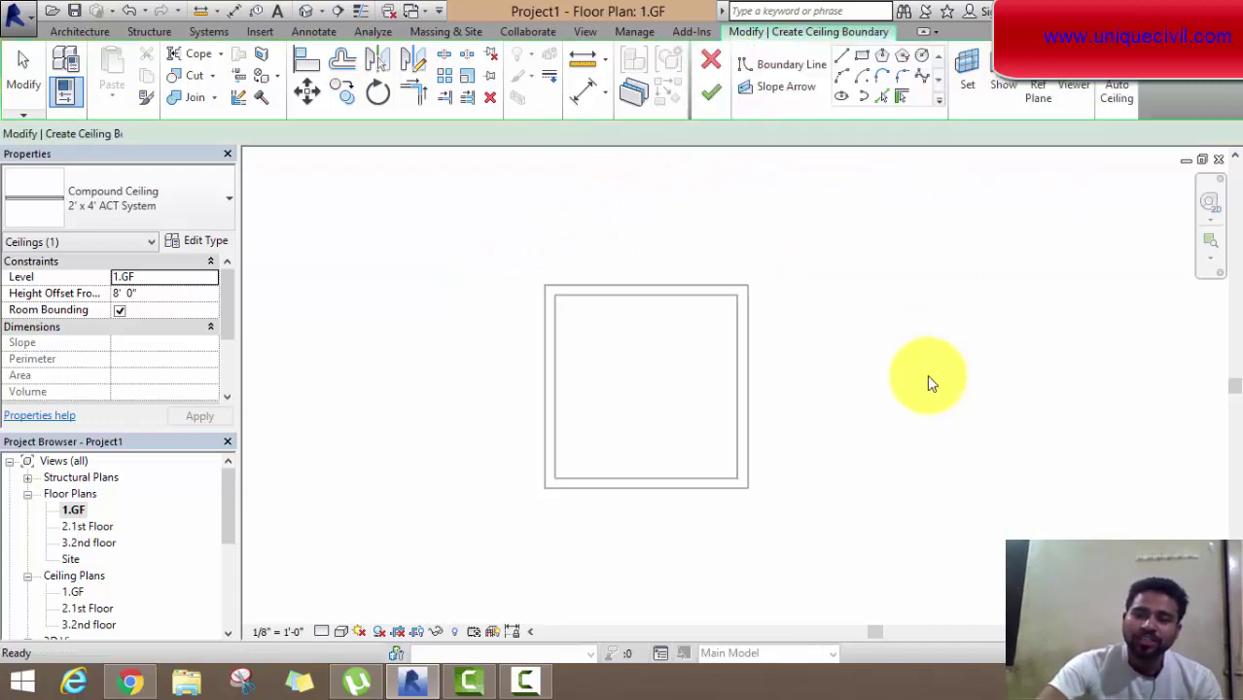
pyautogui.click(790, 64)
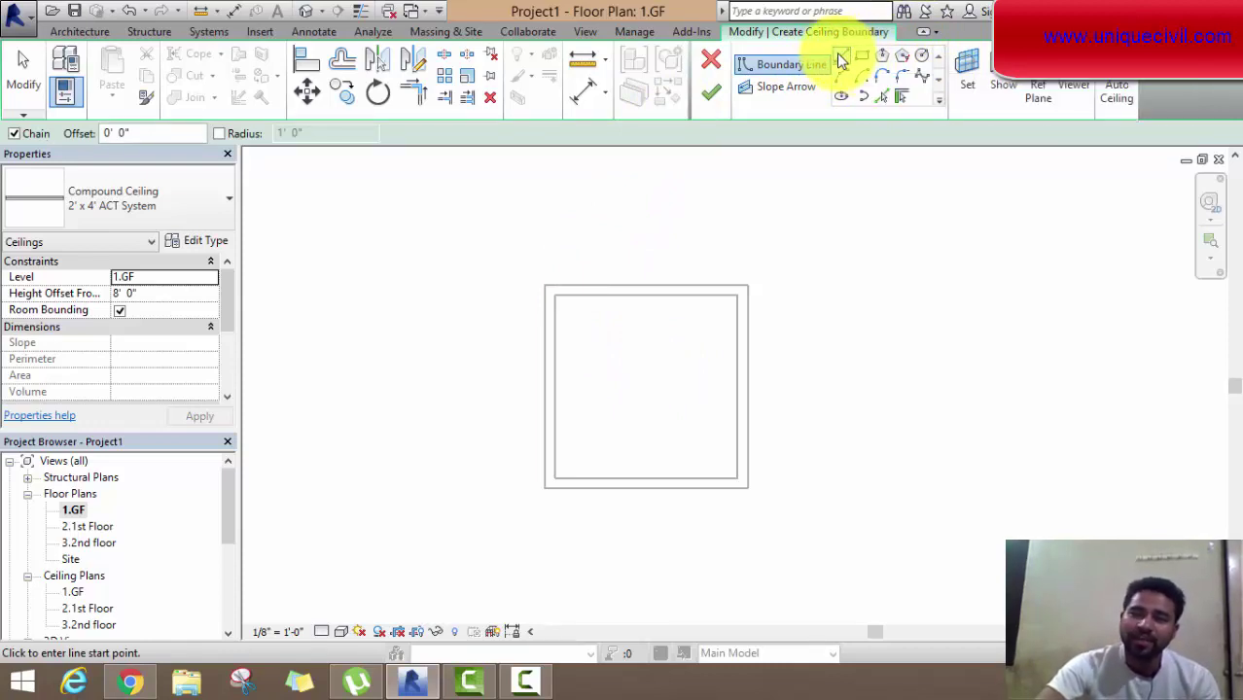
pyautogui.click(840, 56)
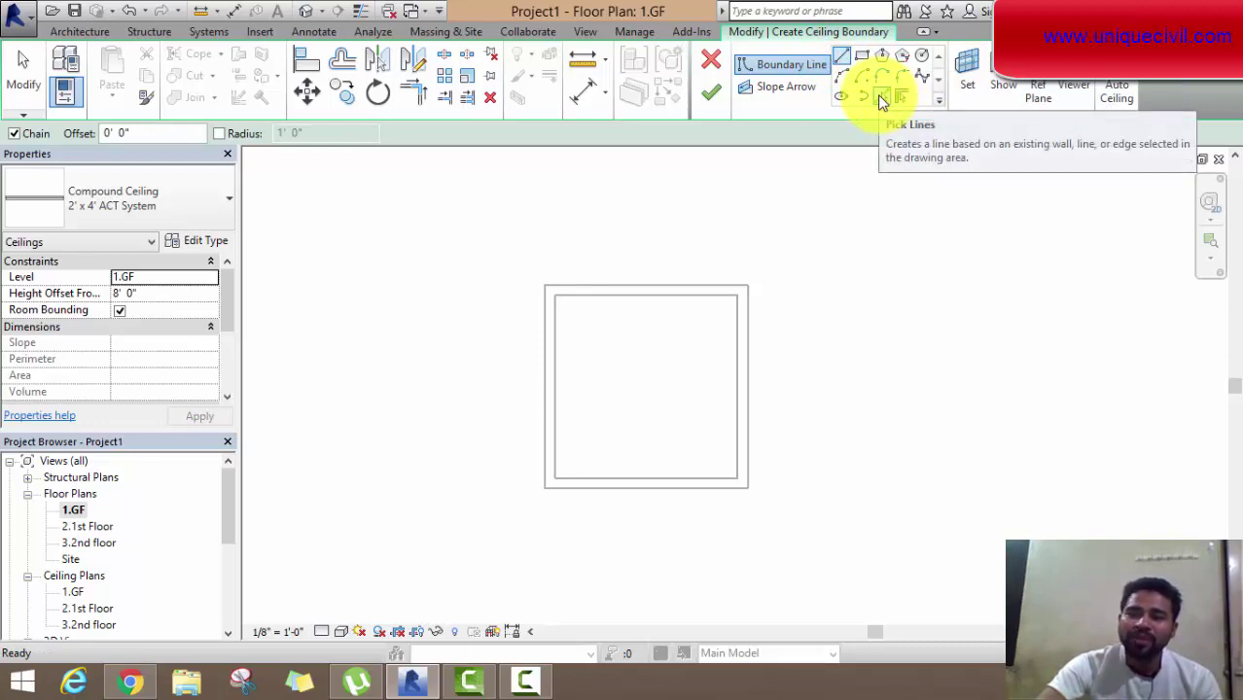
pyautogui.click(880, 97)
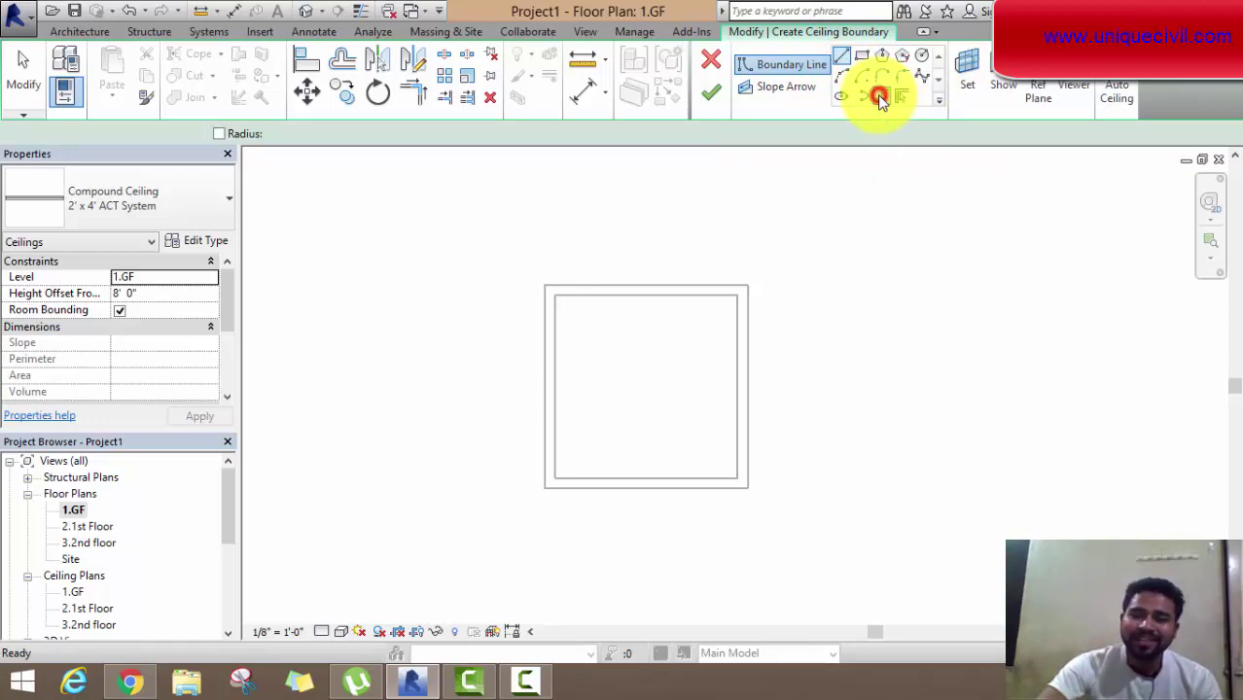
pyautogui.click(642, 289)
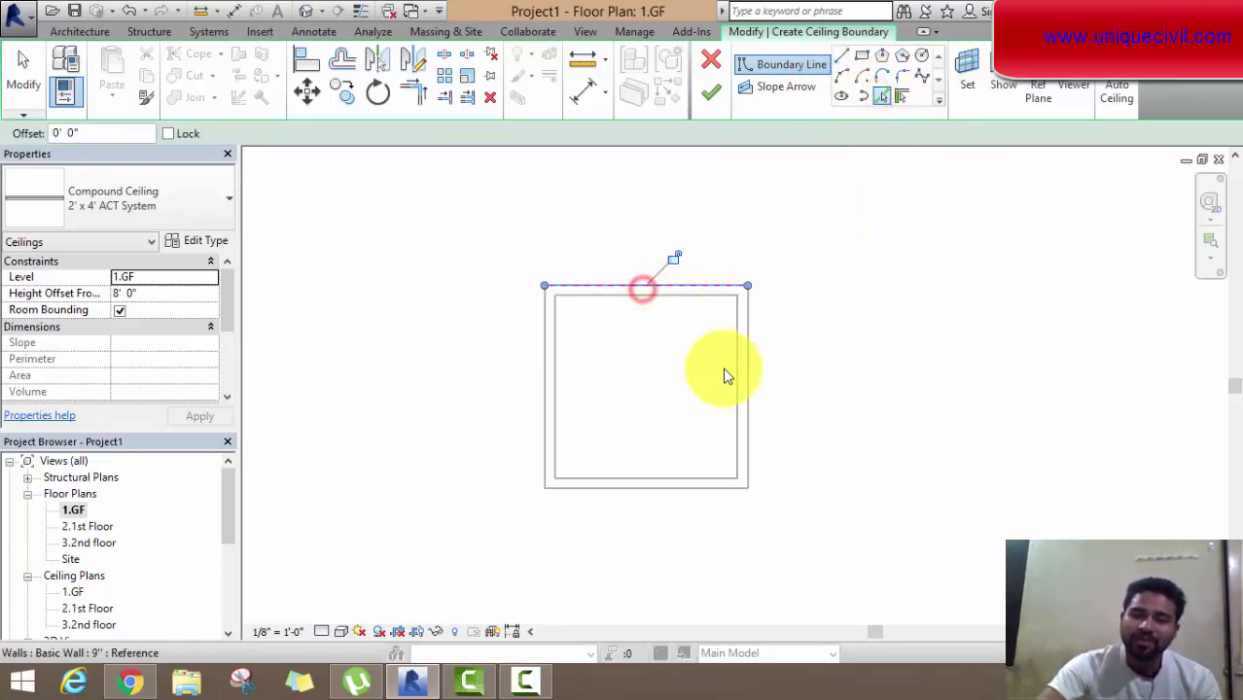
pyautogui.click(545, 362)
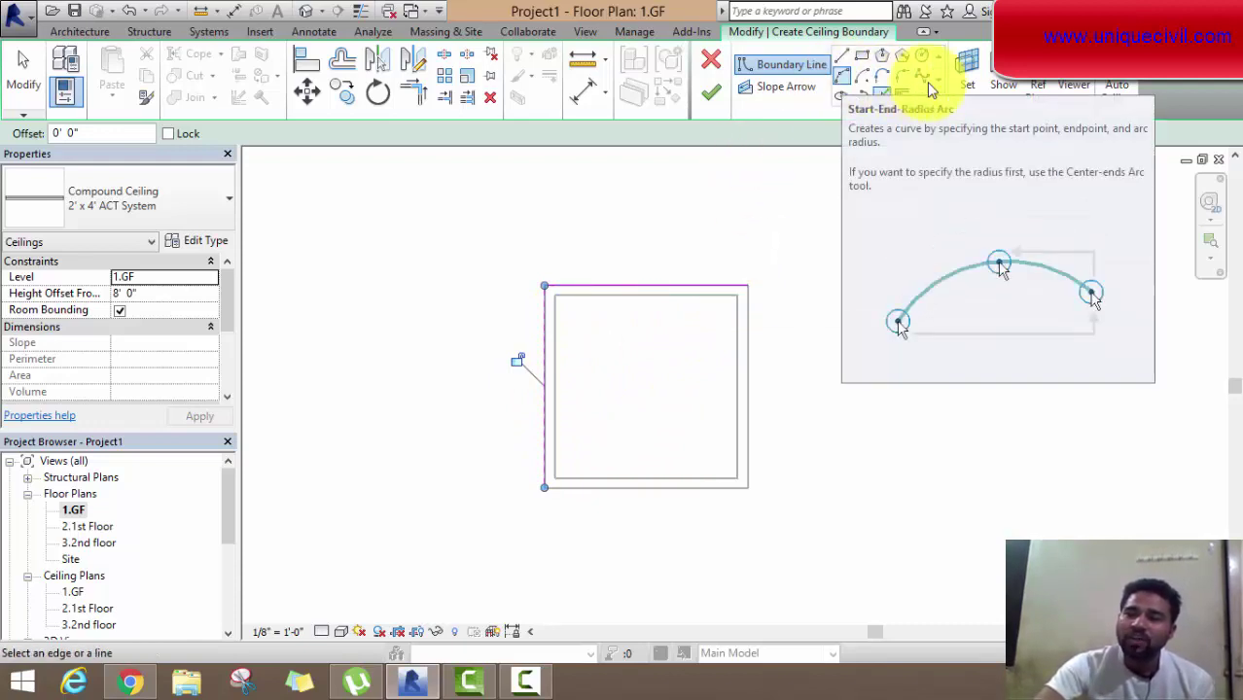
# Step: Draw a start-end-radius boundary arc from the lower-left corner to the top-right corner
pyautogui.click(842, 86)
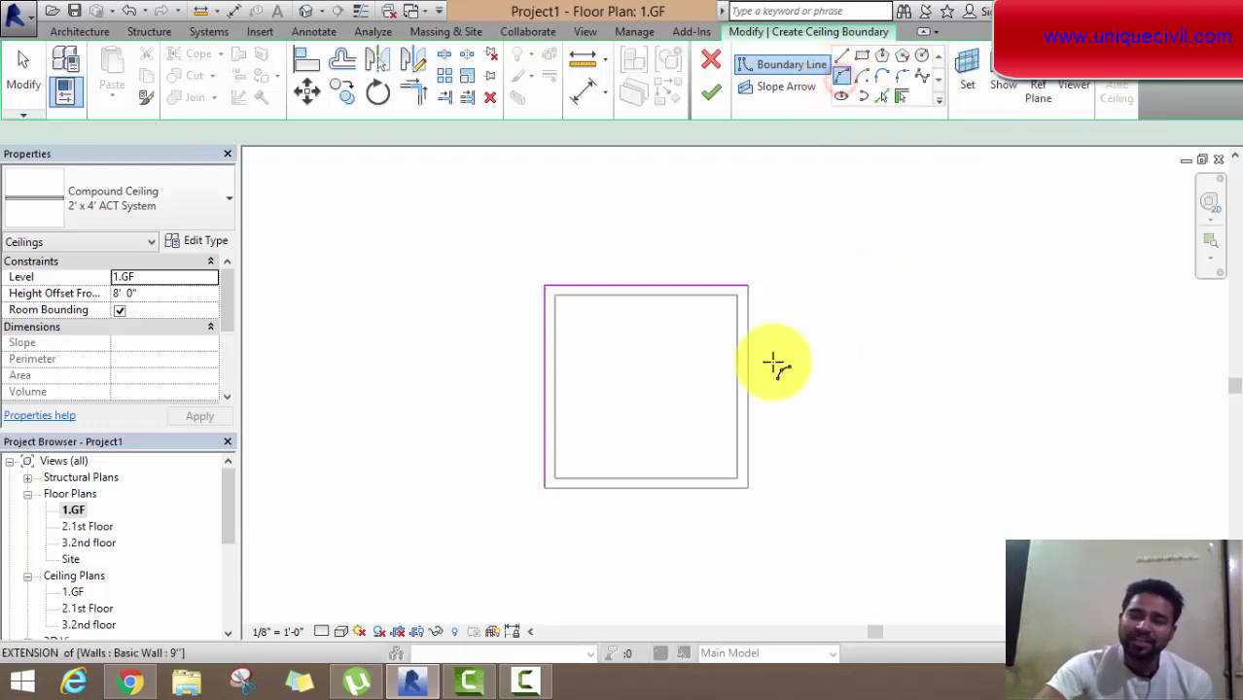
pyautogui.click(544, 486)
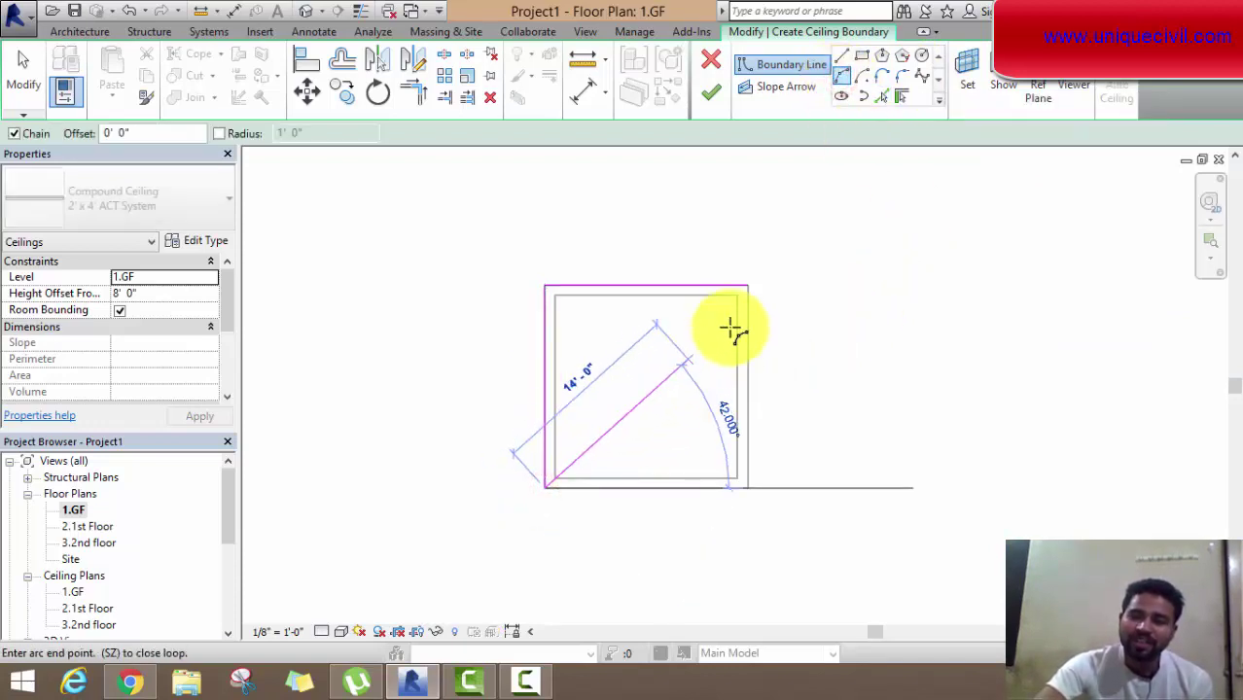
pyautogui.click(747, 287)
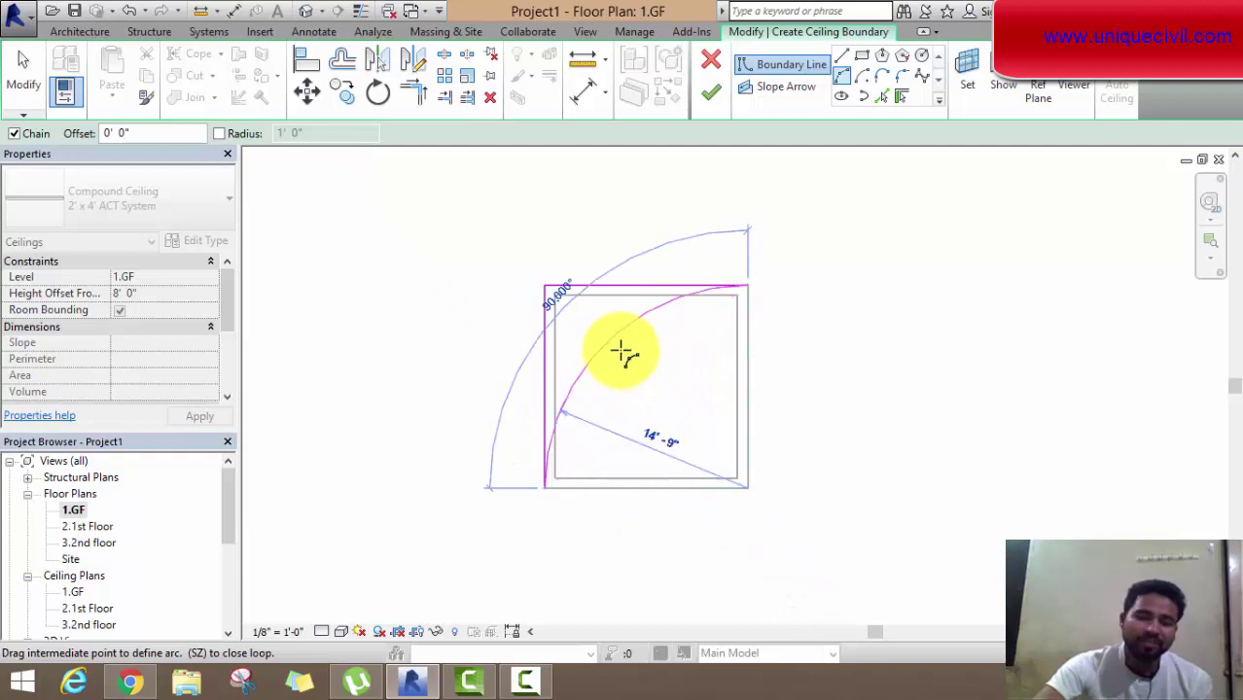
pyautogui.click(682, 402)
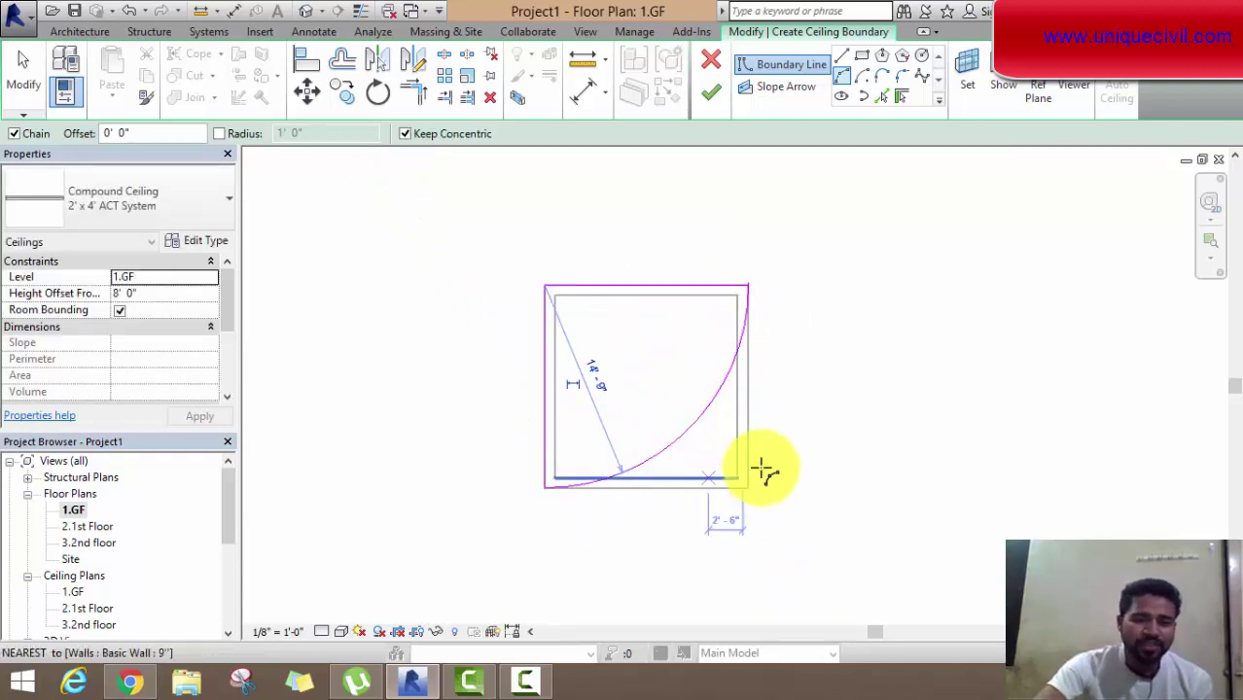
# Step: Exit the arc tool and zoom to review the boundary sketch
pyautogui.rightClick(799, 207)
pyautogui.click(828, 216)
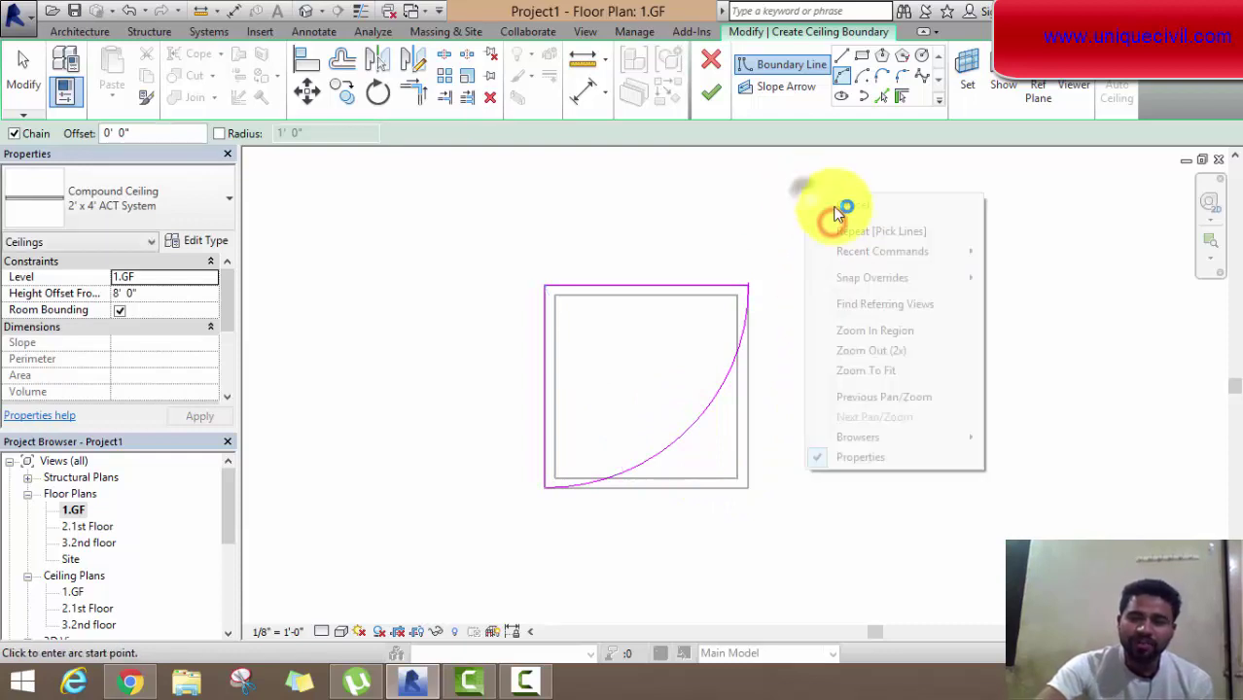
pyautogui.rightClick(814, 202)
pyautogui.click(852, 225)
pyautogui.scroll(2, 758, 291)
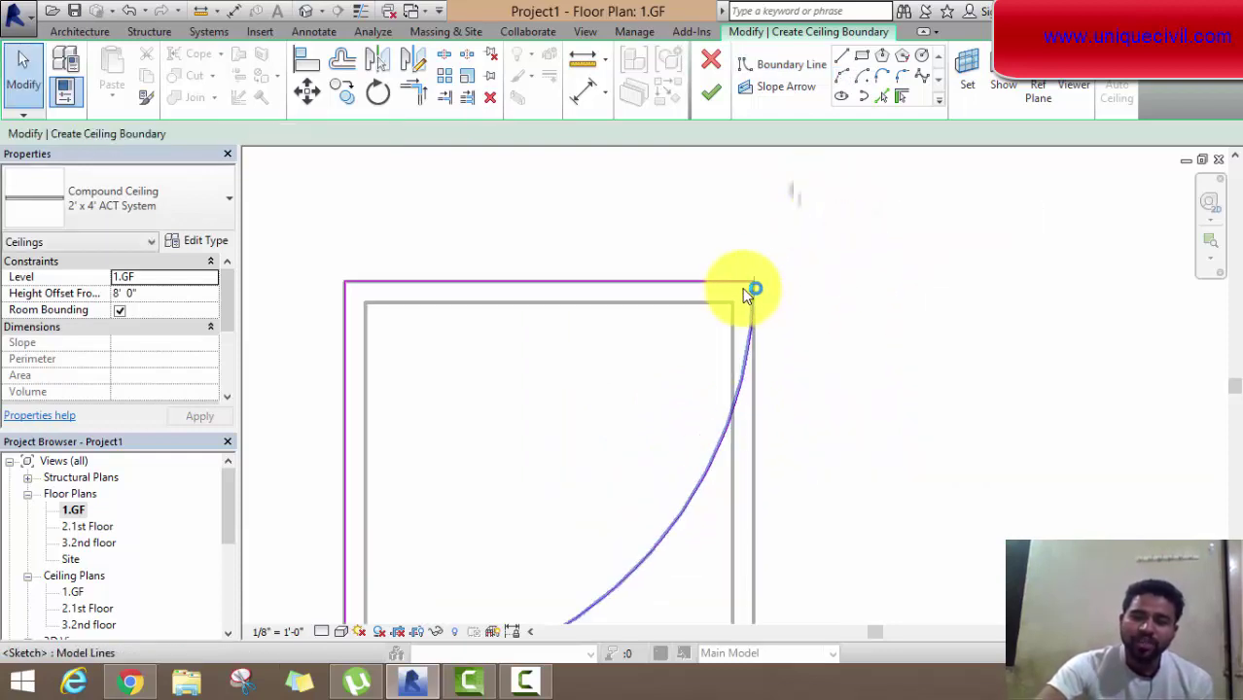
pyautogui.scroll(2, 753, 290)
pyautogui.scroll(2, 759, 297)
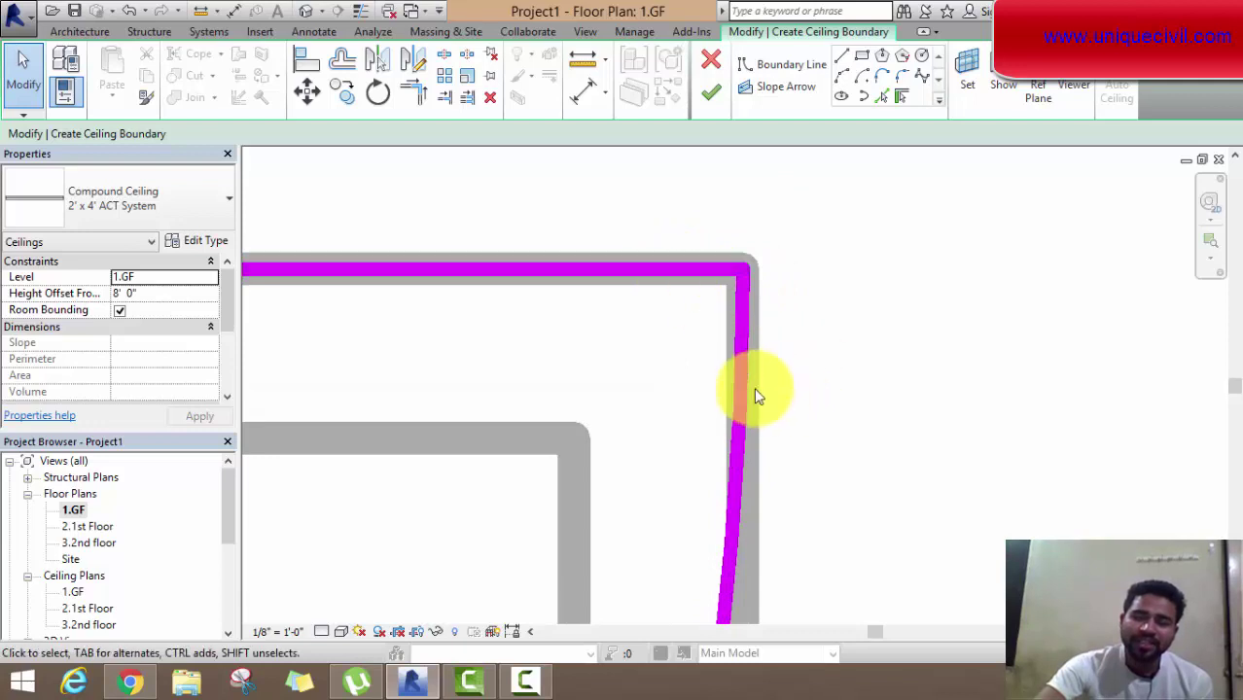
pyautogui.scroll(-2, 753, 387)
pyautogui.scroll(-1, 749, 386)
pyautogui.scroll(-2, 749, 389)
pyautogui.scroll(-2, 749, 389)
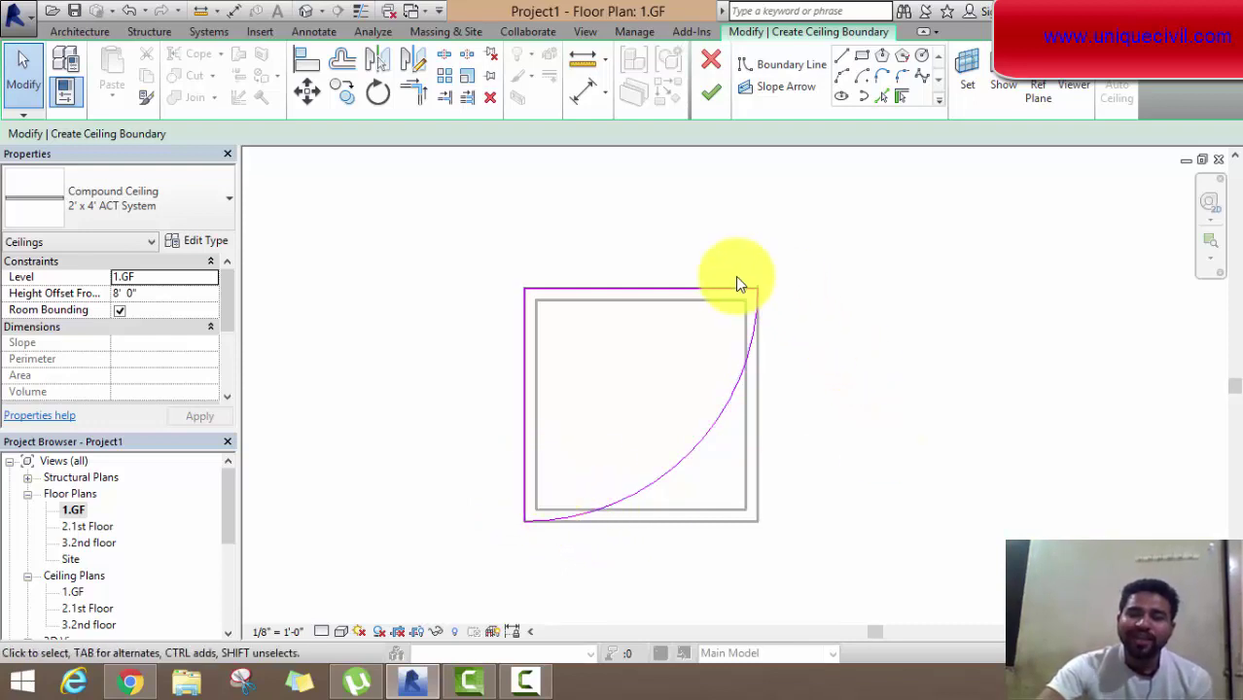
# Step: Trim the arc to corners with the top and left lines and finish the ceiling sketch
pyautogui.click(416, 94)
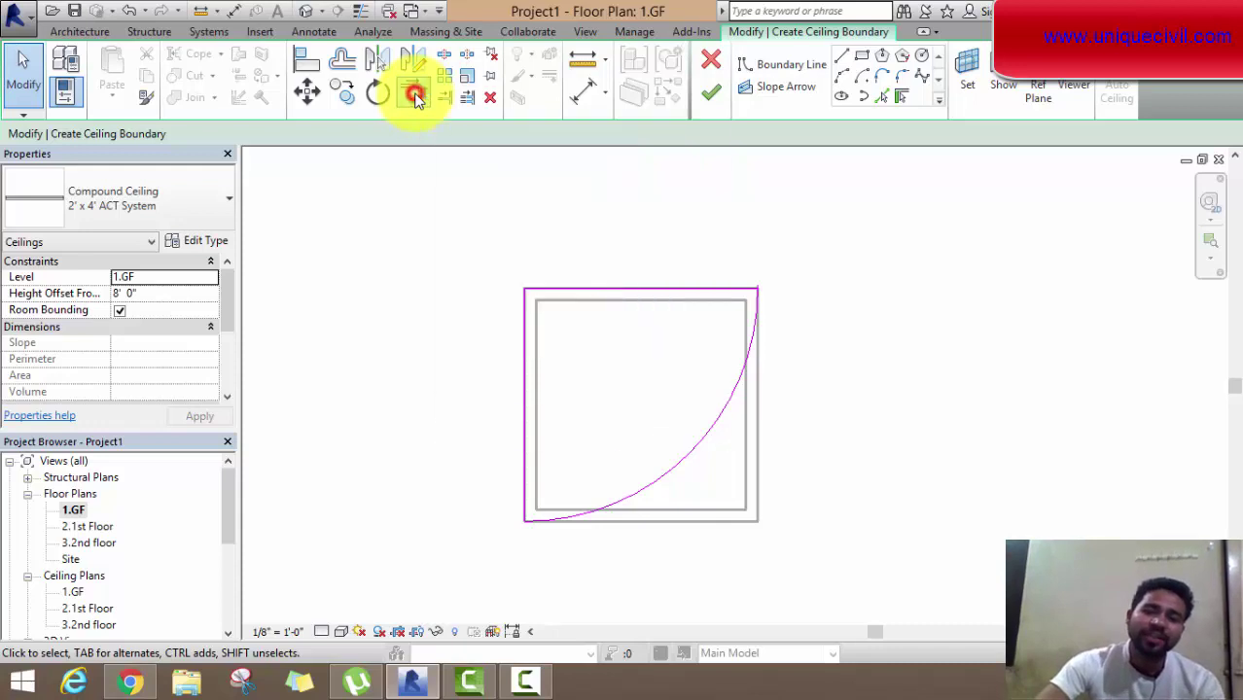
pyautogui.click(736, 370)
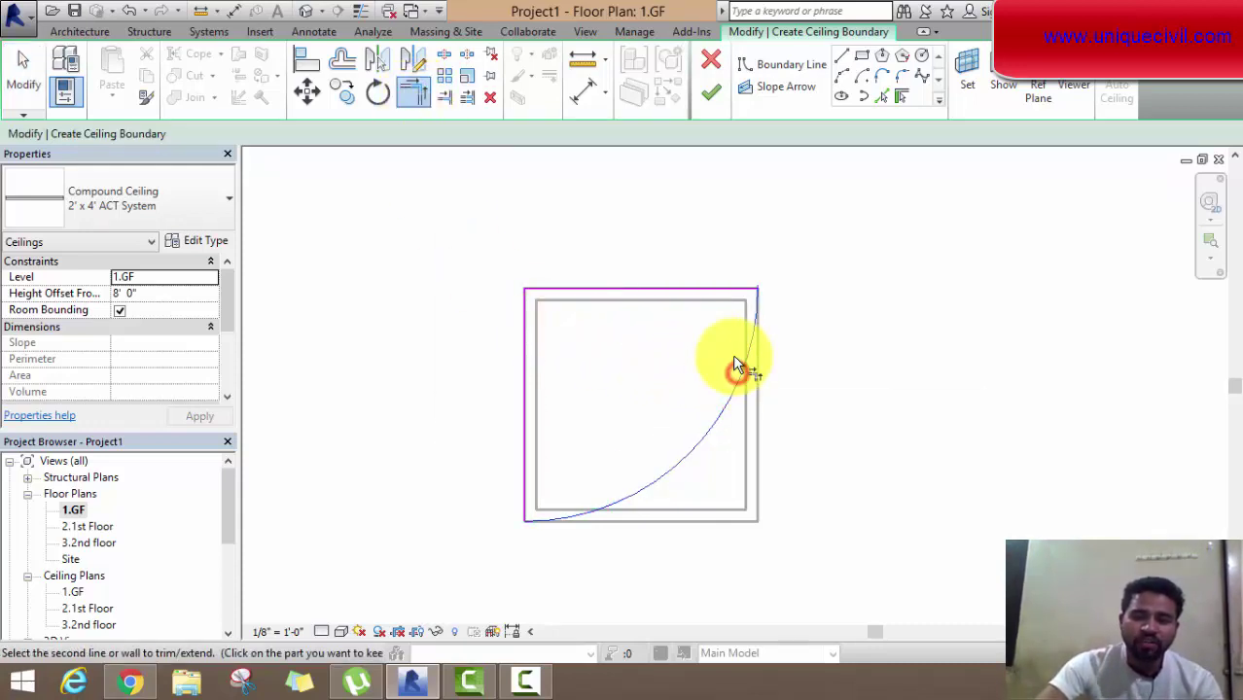
pyautogui.click(703, 291)
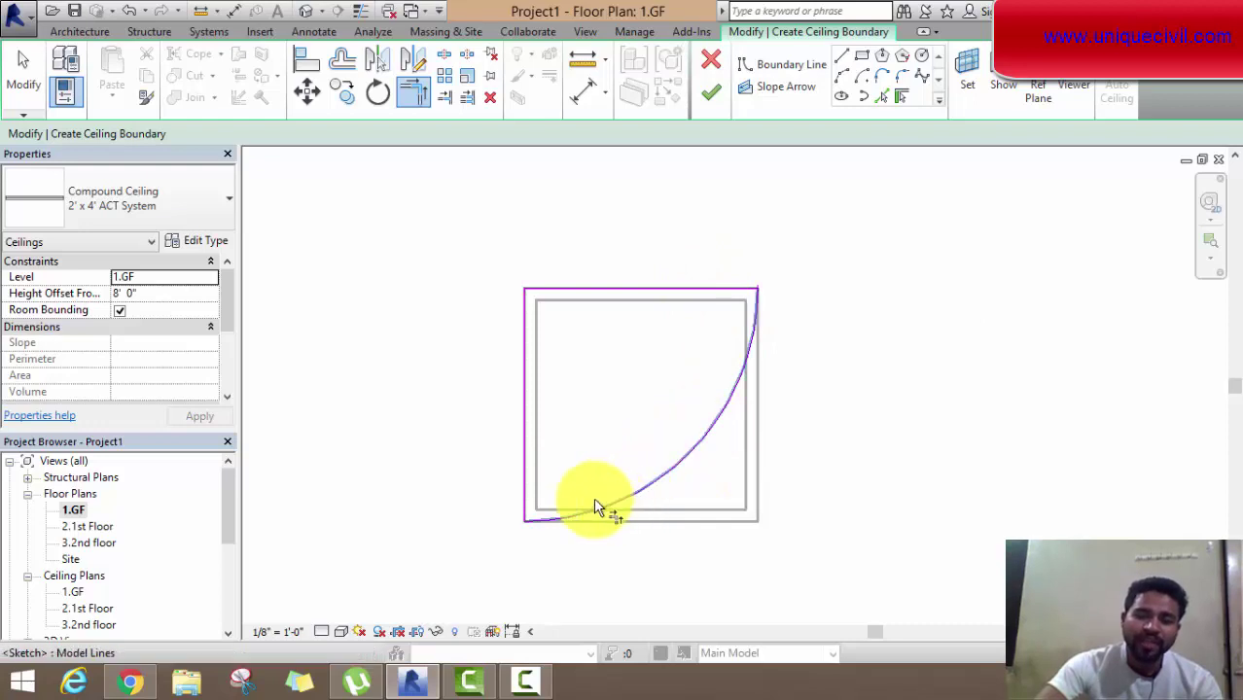
pyautogui.click(572, 511)
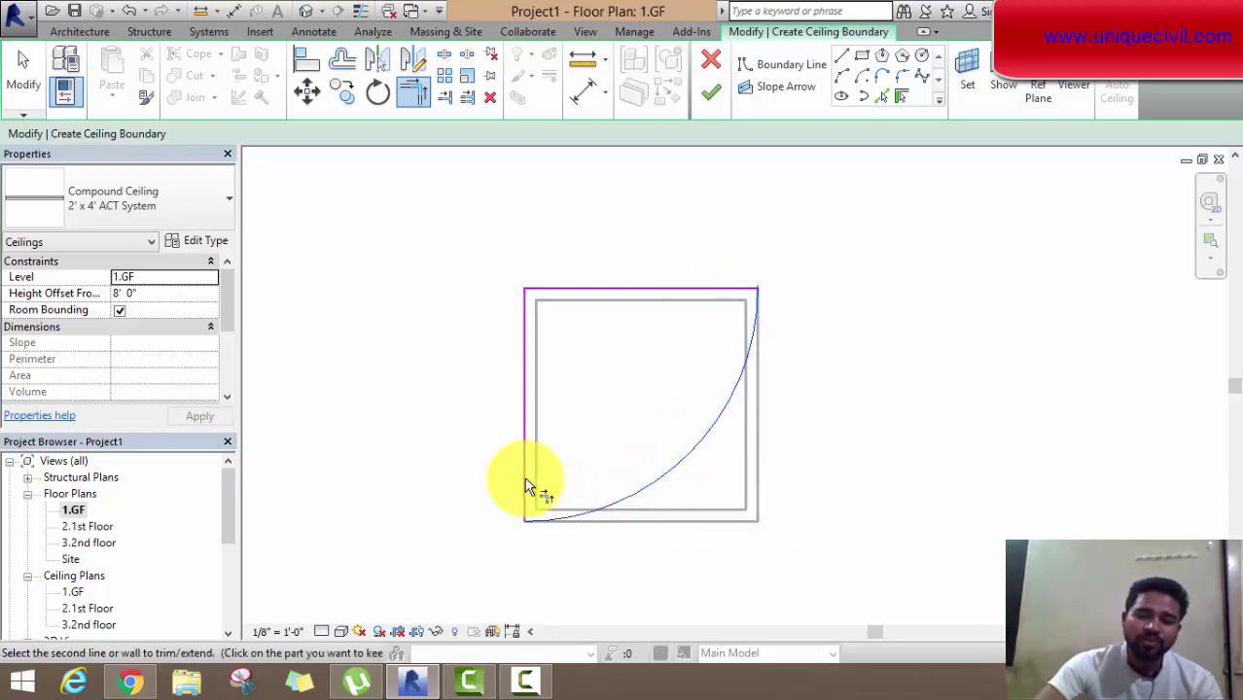
pyautogui.click(526, 477)
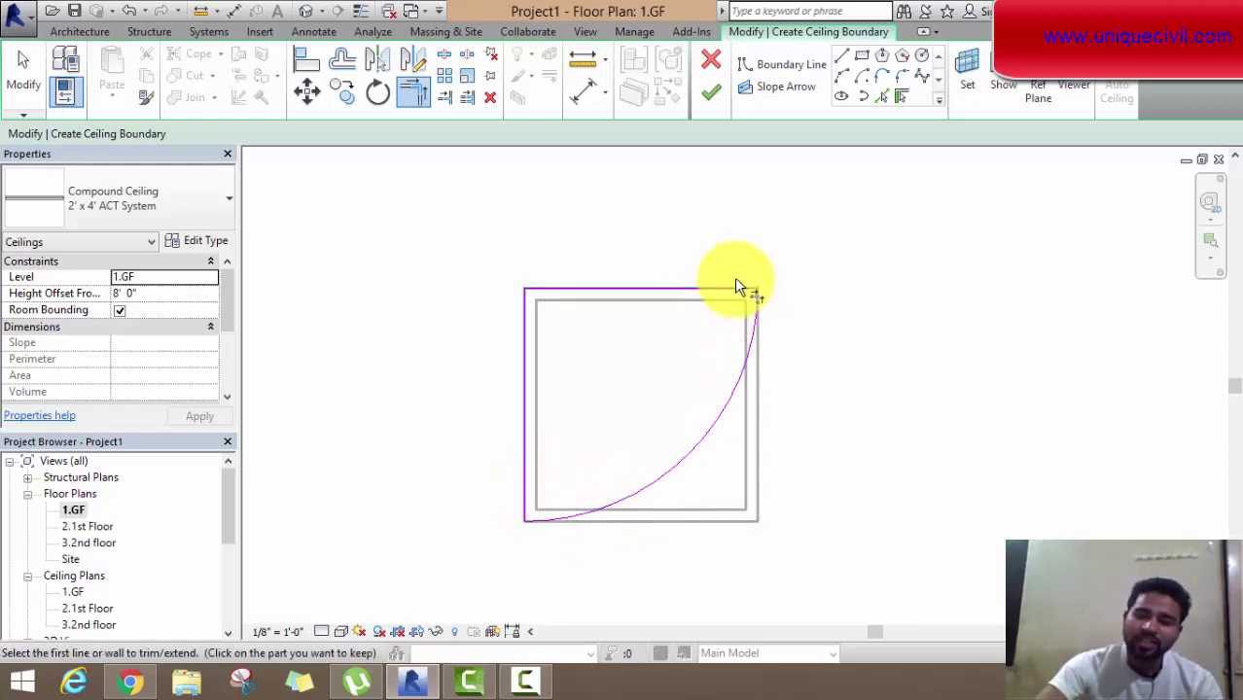
pyautogui.click(708, 101)
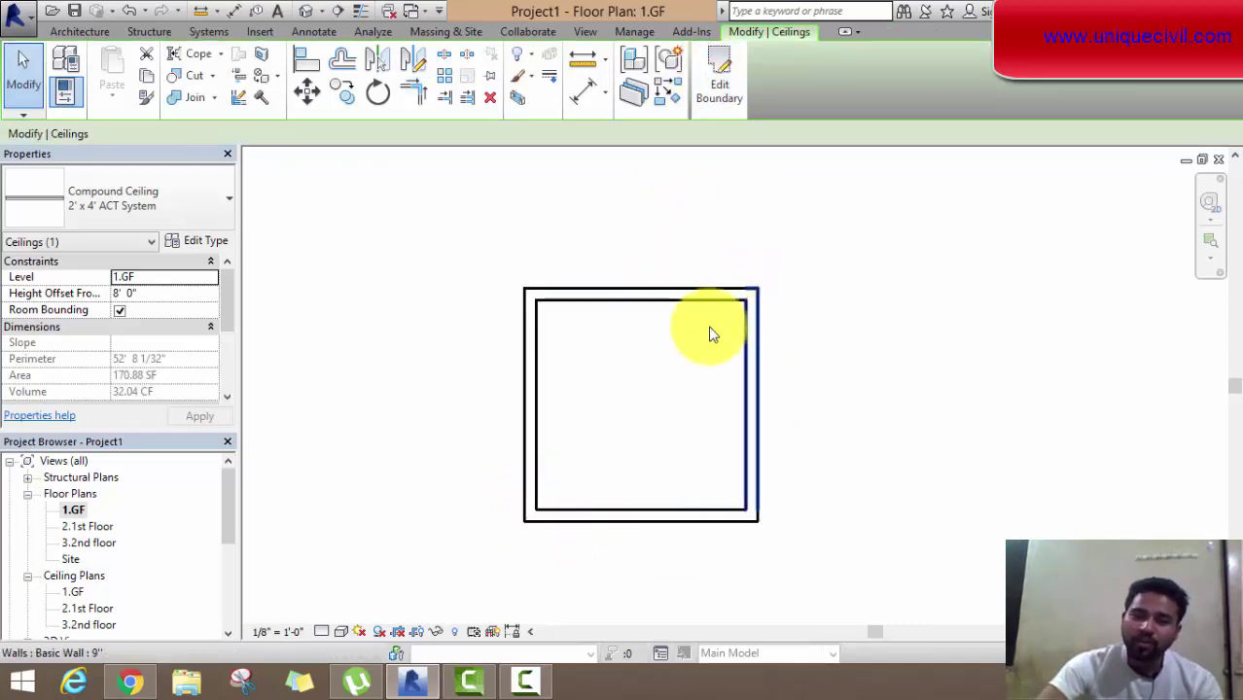
pyautogui.click(586, 32)
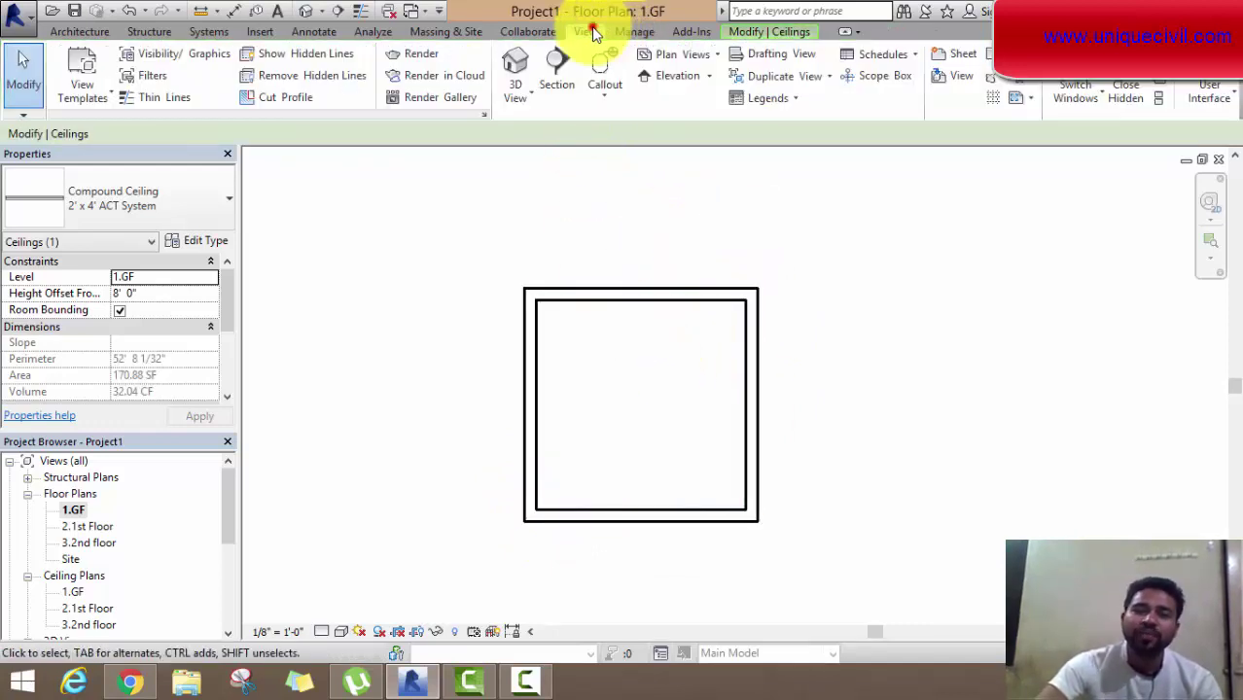
# Step: Open the default 3D view and orbit to inspect the arc-edged ceiling from several angles
pyautogui.click(517, 64)
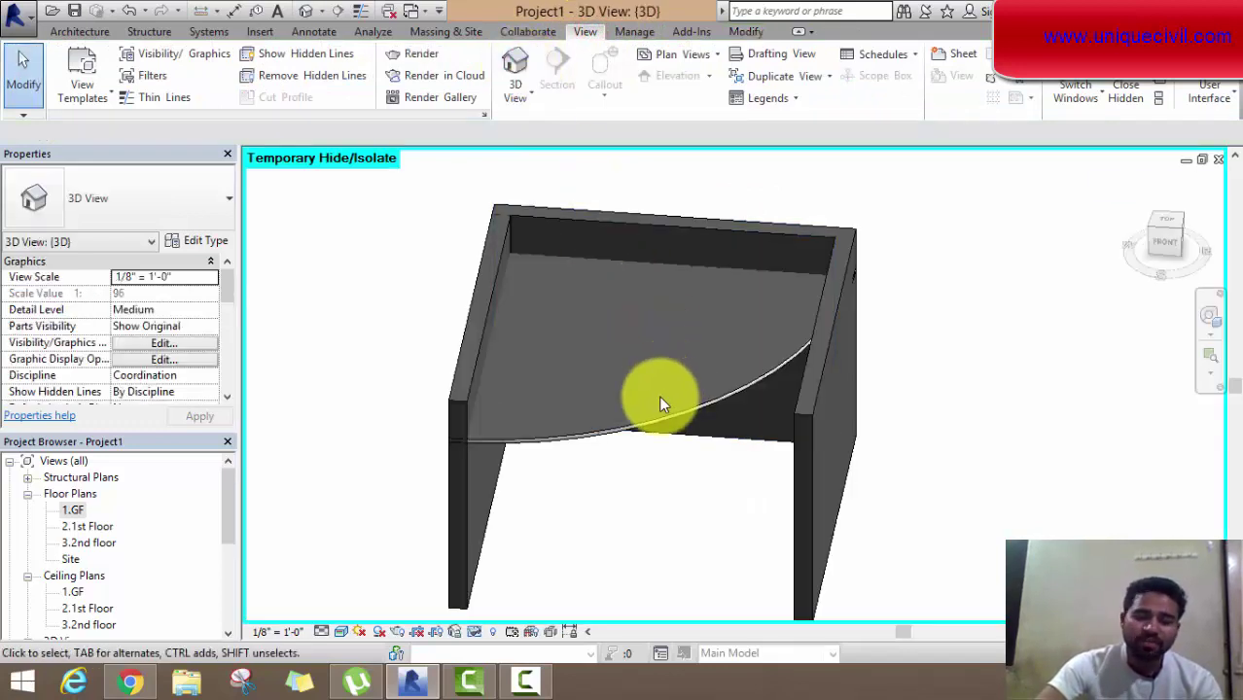
pyautogui.keyDown('shift'); pyautogui.moveTo(658, 394); pyautogui.dragTo(759, 286, button='middle'); pyautogui.keyUp('shift')
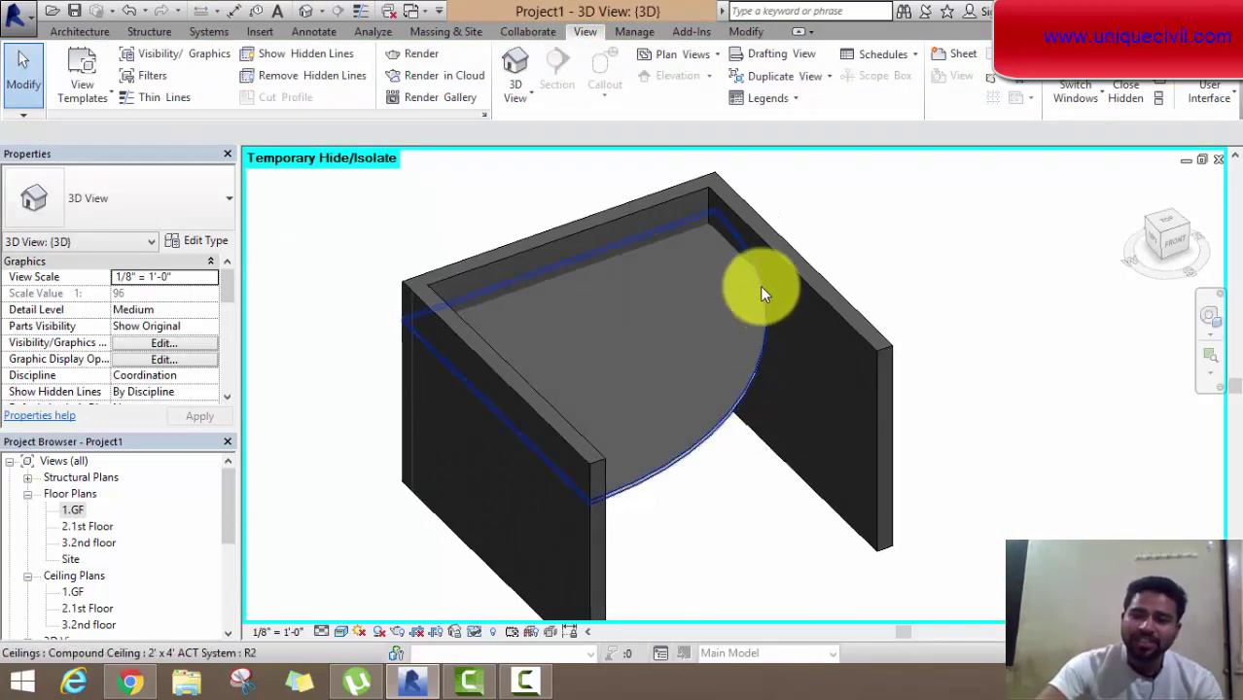
pyautogui.moveTo(603, 471)
pyautogui.keyDown('shift'); pyautogui.mouseDown(button='middle')
pyautogui.moveTo(531, 482)
pyautogui.moveTo(527, 435)
pyautogui.moveTo(568, 430)
pyautogui.moveTo(612, 461)
pyautogui.moveTo(679, 351)
pyautogui.mouseUp(button='middle'); pyautogui.keyUp('shift')
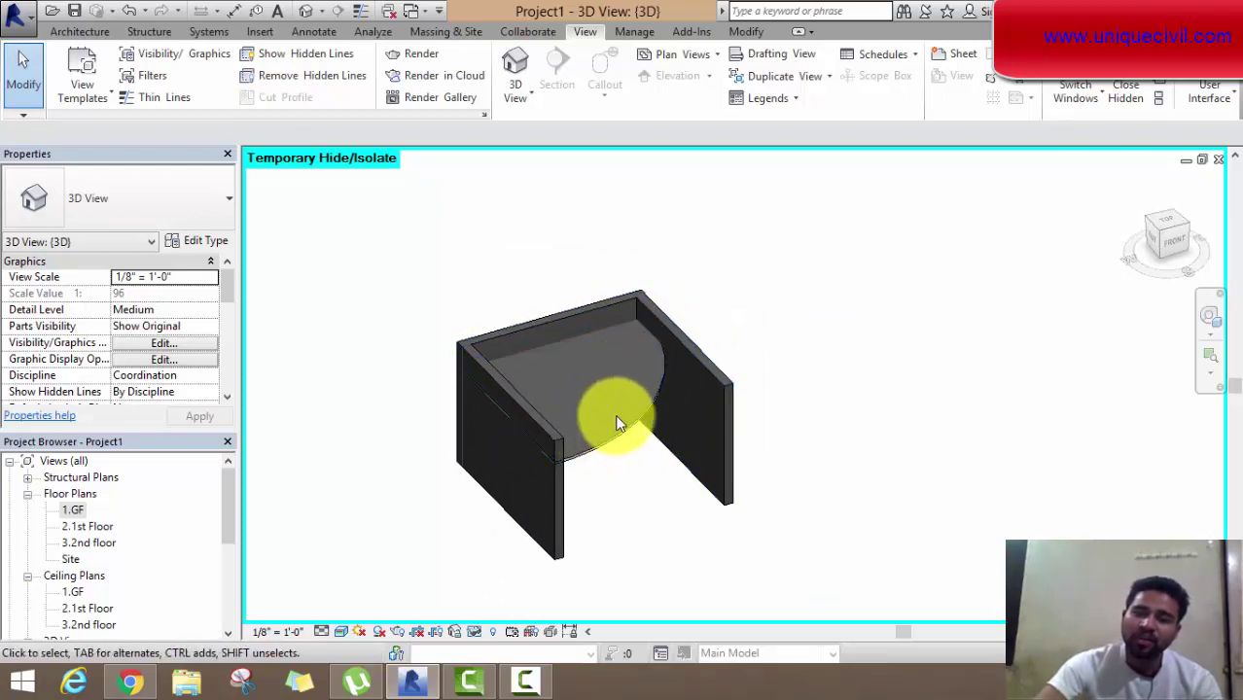
pyautogui.keyDown('shift'); pyautogui.moveTo(618, 423); pyautogui.dragTo(518, 461, button='middle'); pyautogui.keyUp('shift')
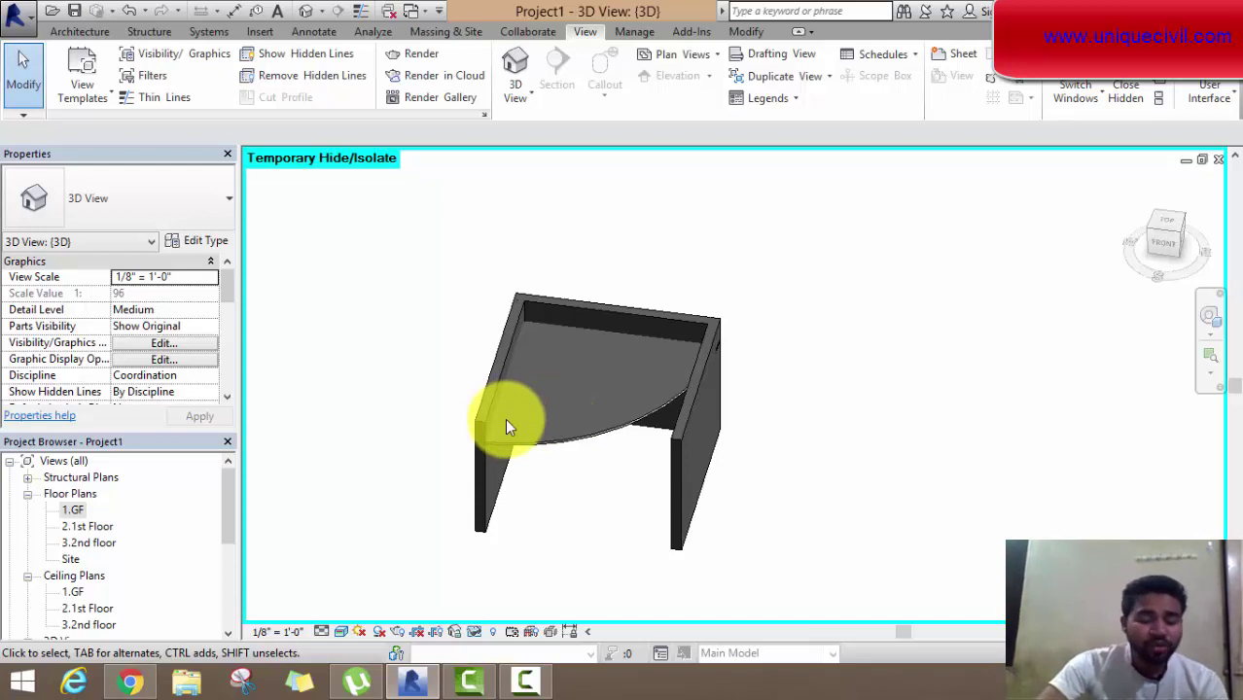
pyautogui.keyDown('shift'); pyautogui.moveTo(507, 426); pyautogui.dragTo(581, 421, button='middle'); pyautogui.keyUp('shift')
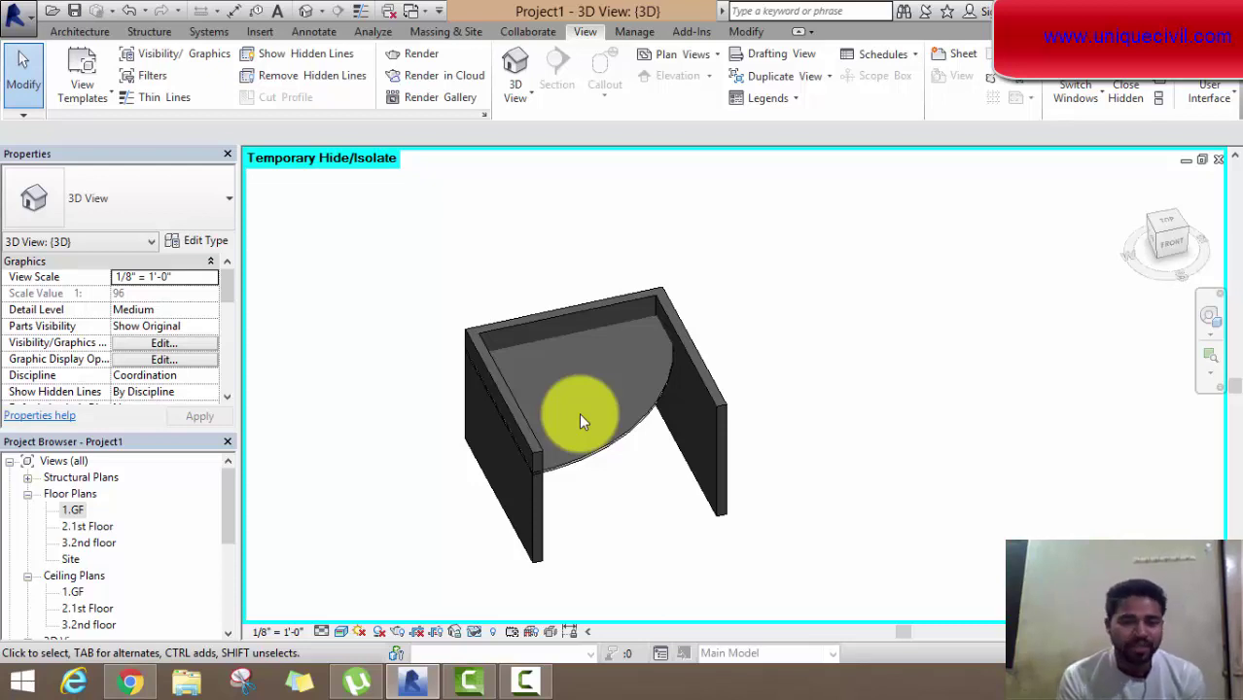
pyautogui.click(79, 31)
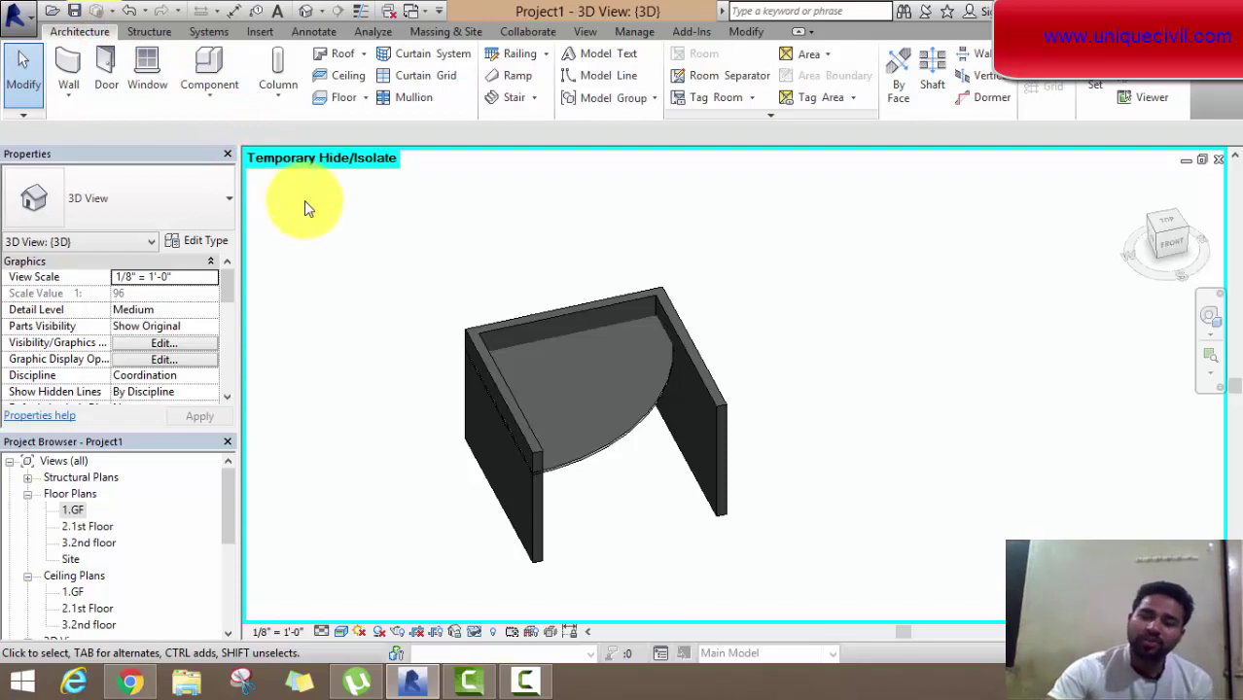